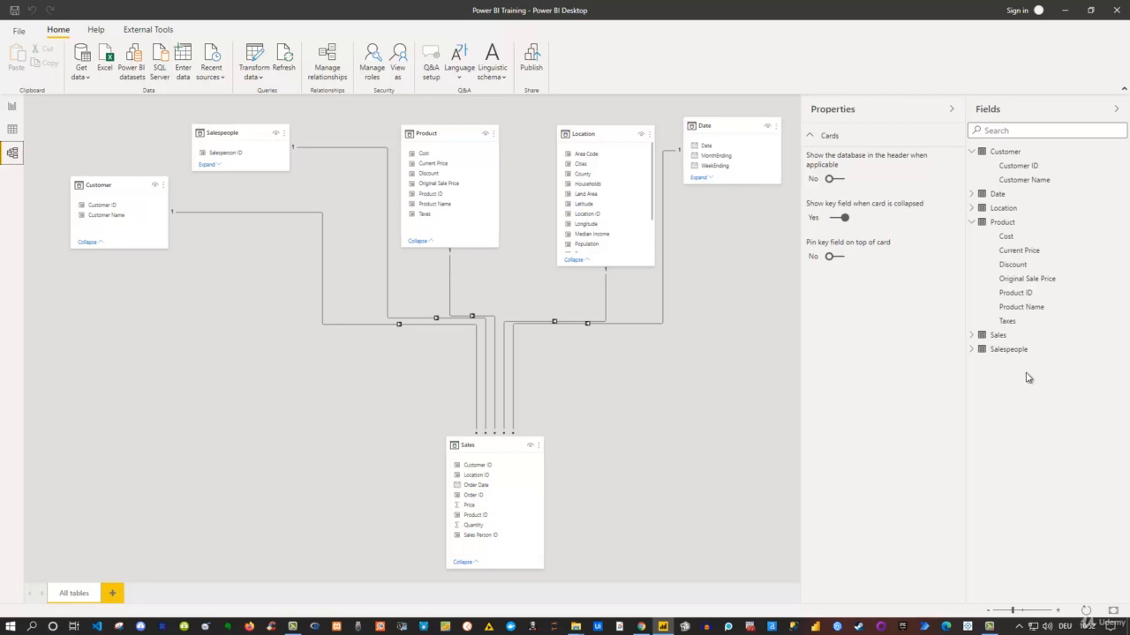
Step: Open the Sales query in the Power Query Editor and select its Price column
{"action": "left_click", "coordinate": [12, 108]}
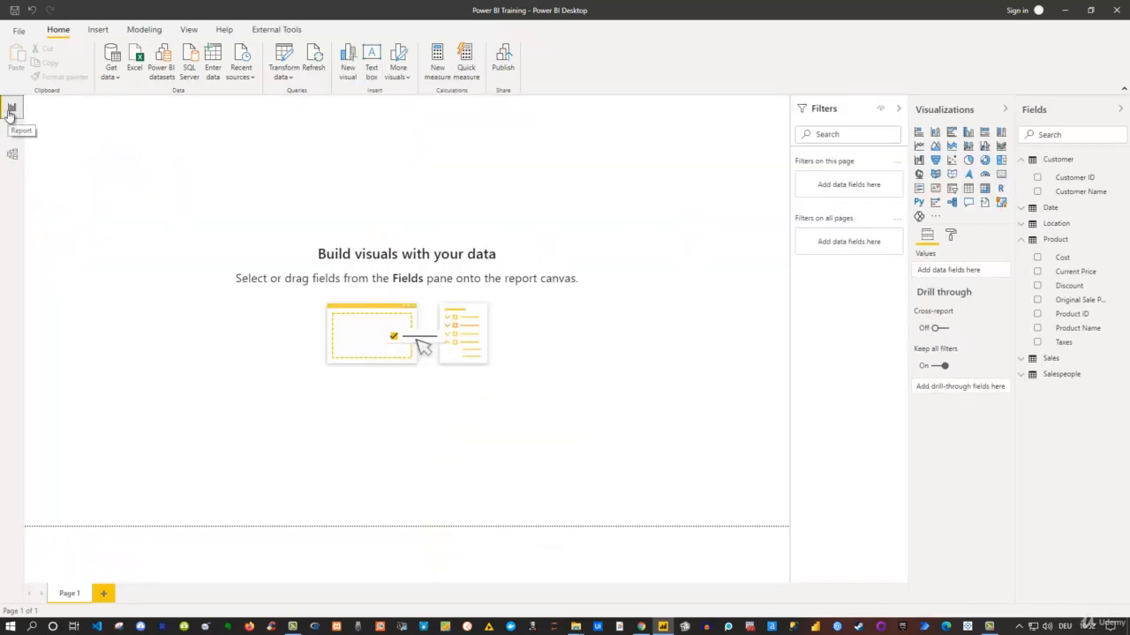
{"action": "left_click", "coordinate": [280, 79]}
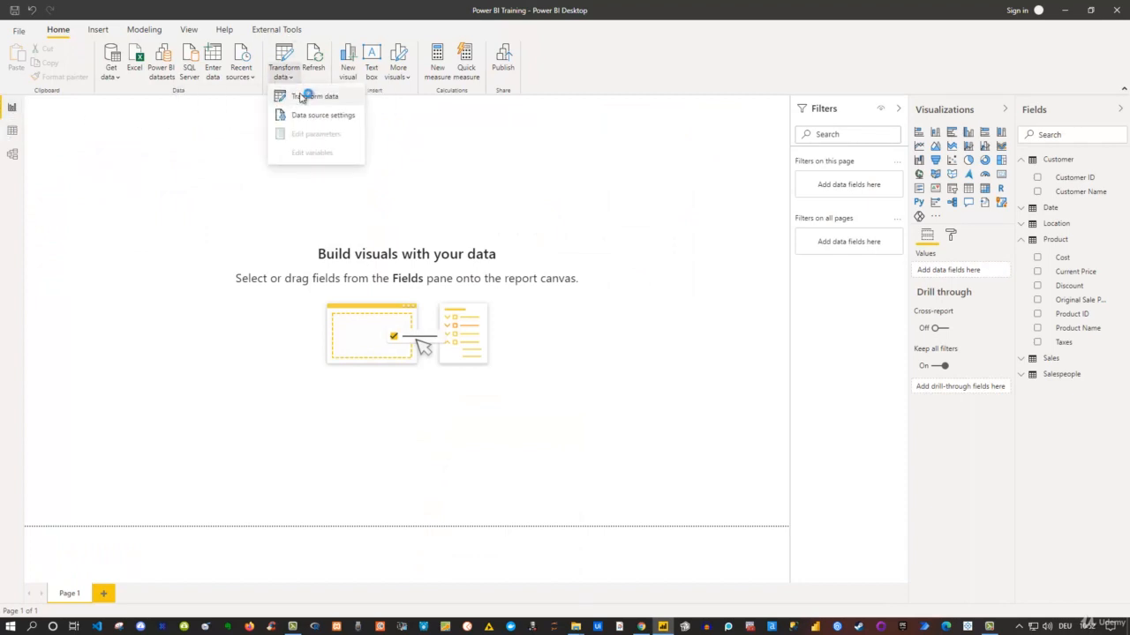
{"action": "left_click", "coordinate": [303, 97]}
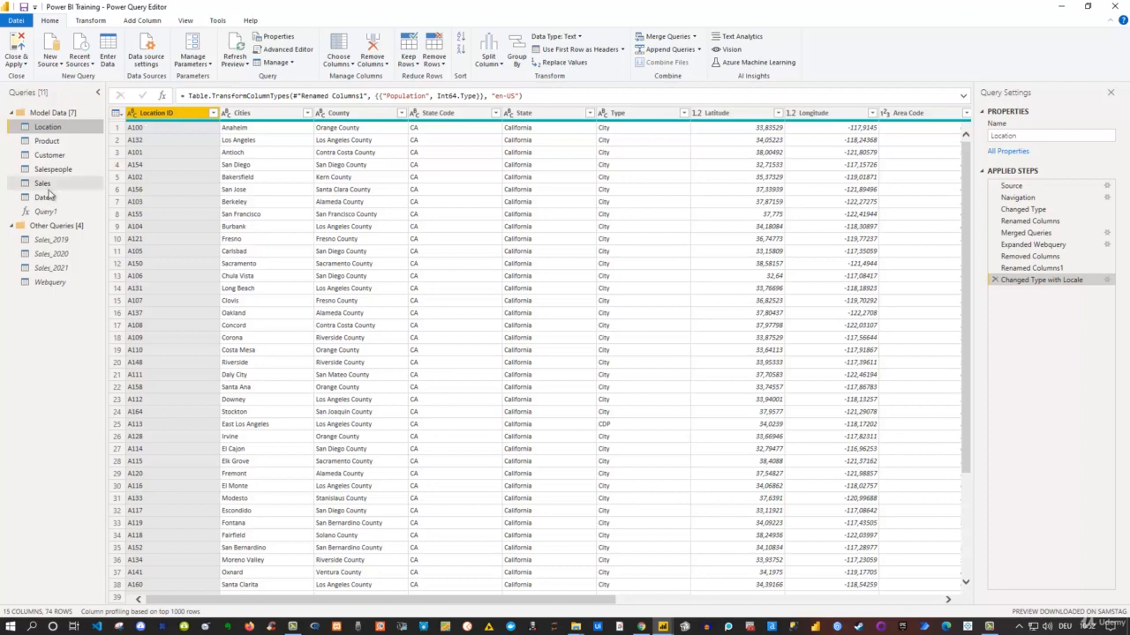
{"action": "left_click", "coordinate": [41, 183]}
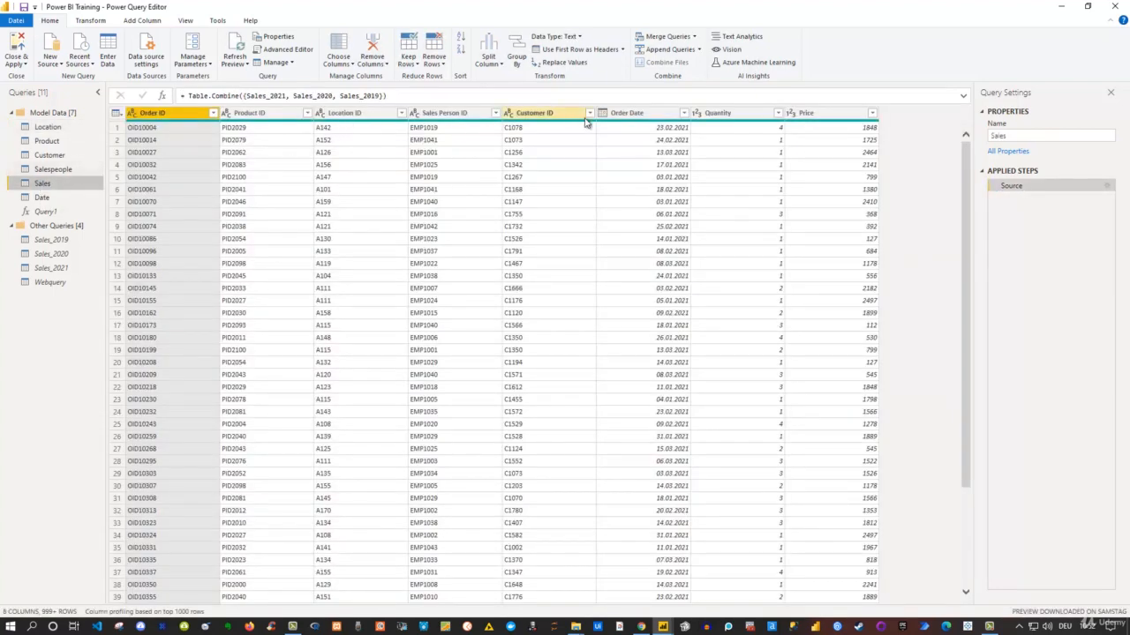
{"action": "left_click", "coordinate": [741, 113]}
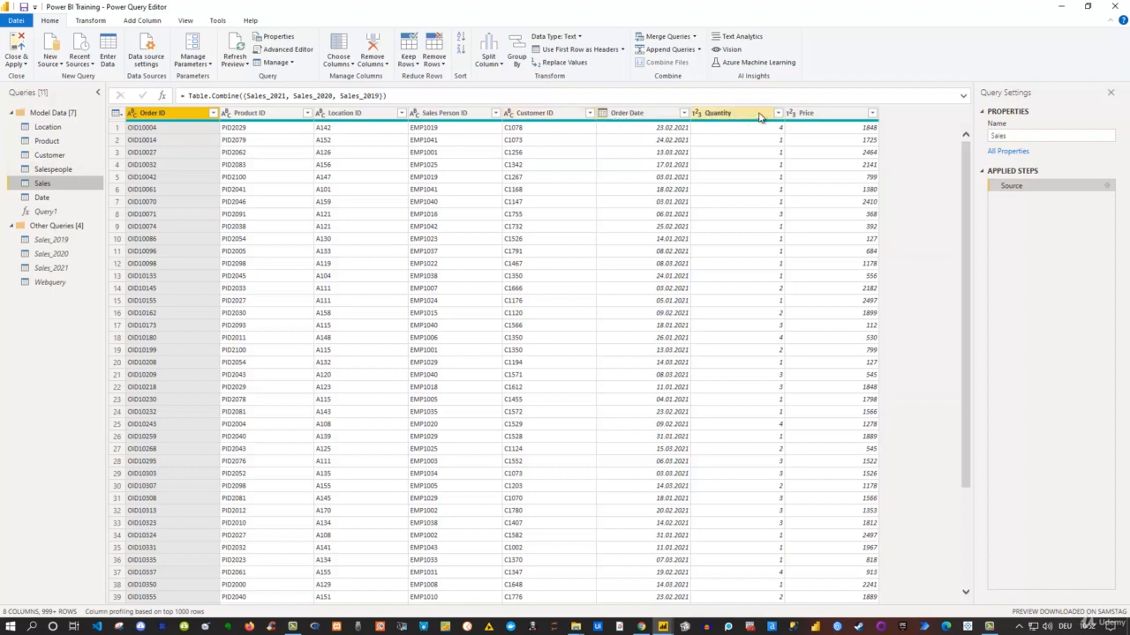
{"action": "left_click", "coordinate": [838, 114]}
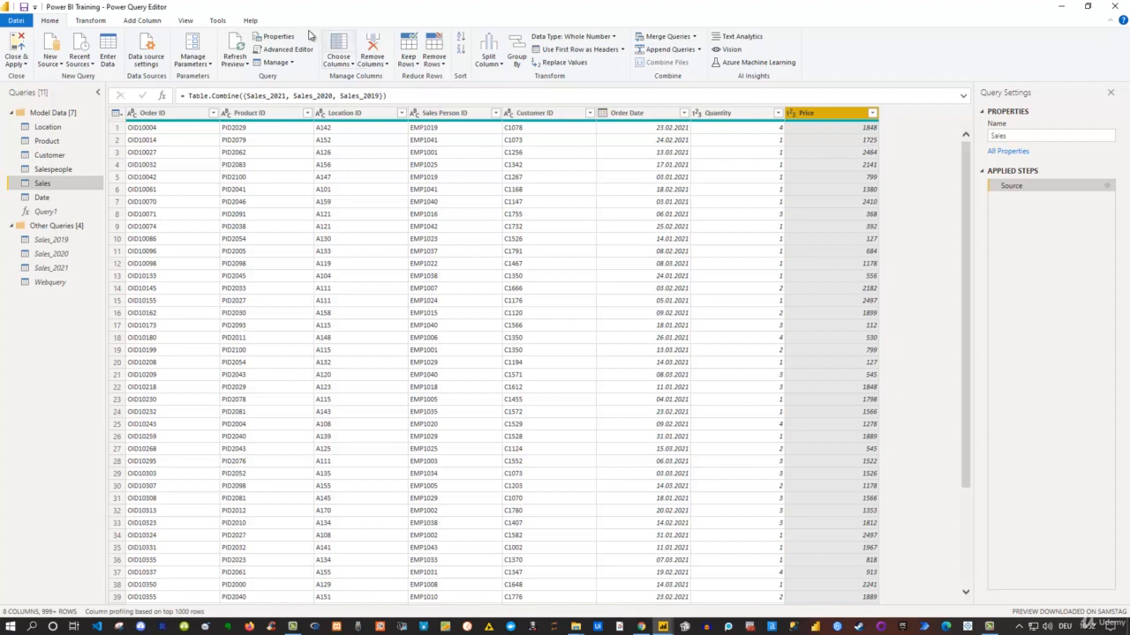
Step: Start a new custom column in the Sales query and name it TotalSalesColumn
{"action": "left_click", "coordinate": [152, 23]}
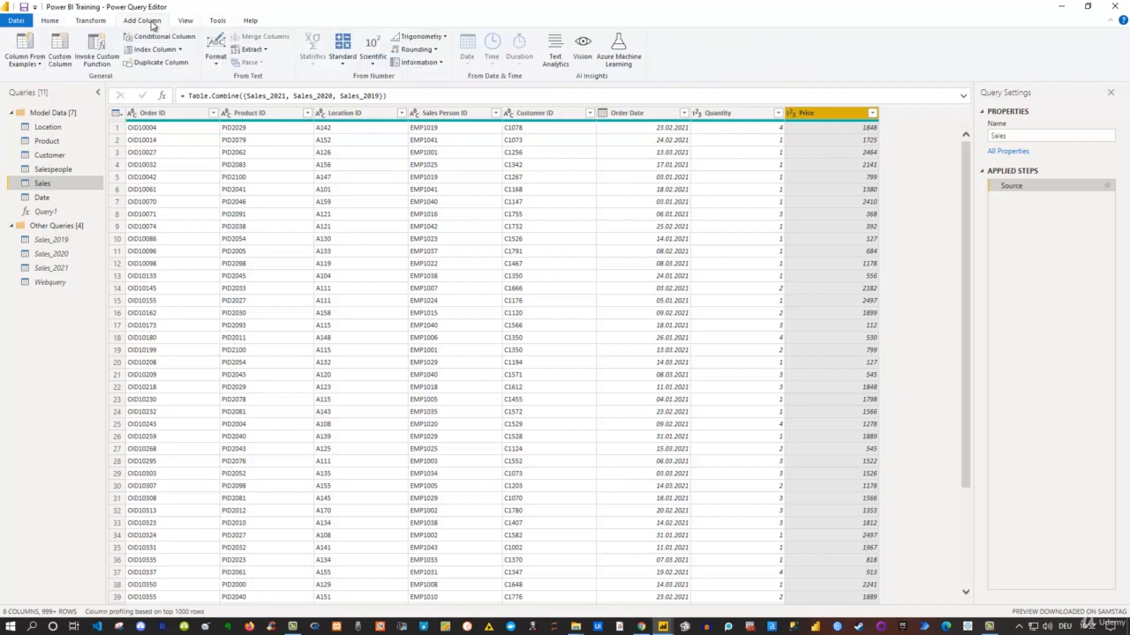
{"action": "left_click", "coordinate": [61, 60]}
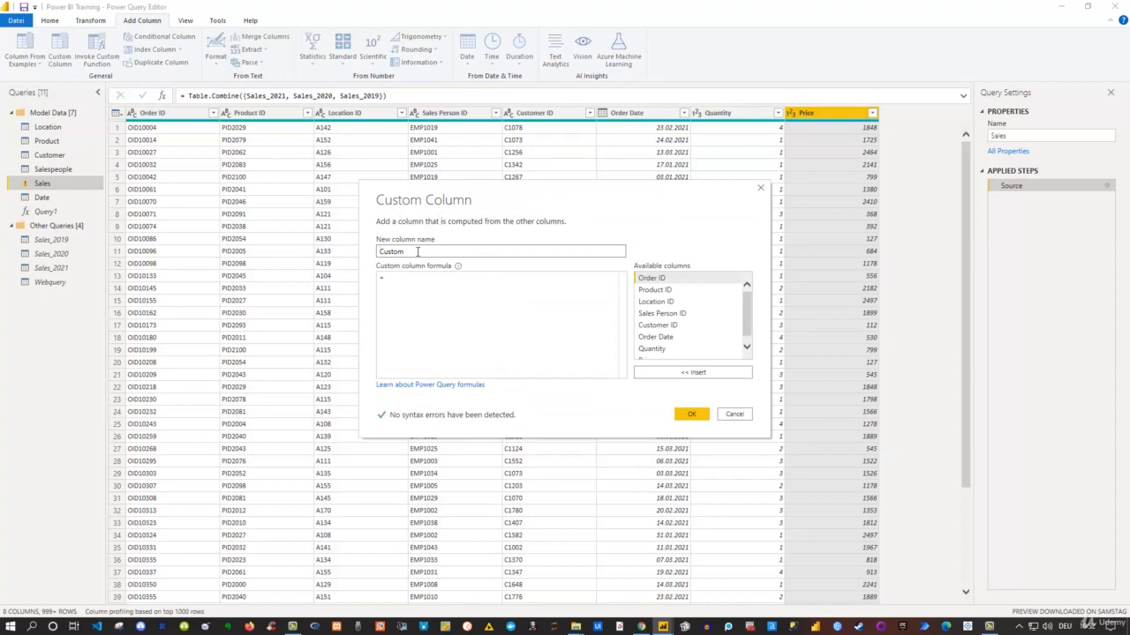
{"action": "left_click_drag", "start_coordinate": [417, 251], "coordinate": [370, 256]}
{"action": "type", "text": "TotalSalesColumn"}
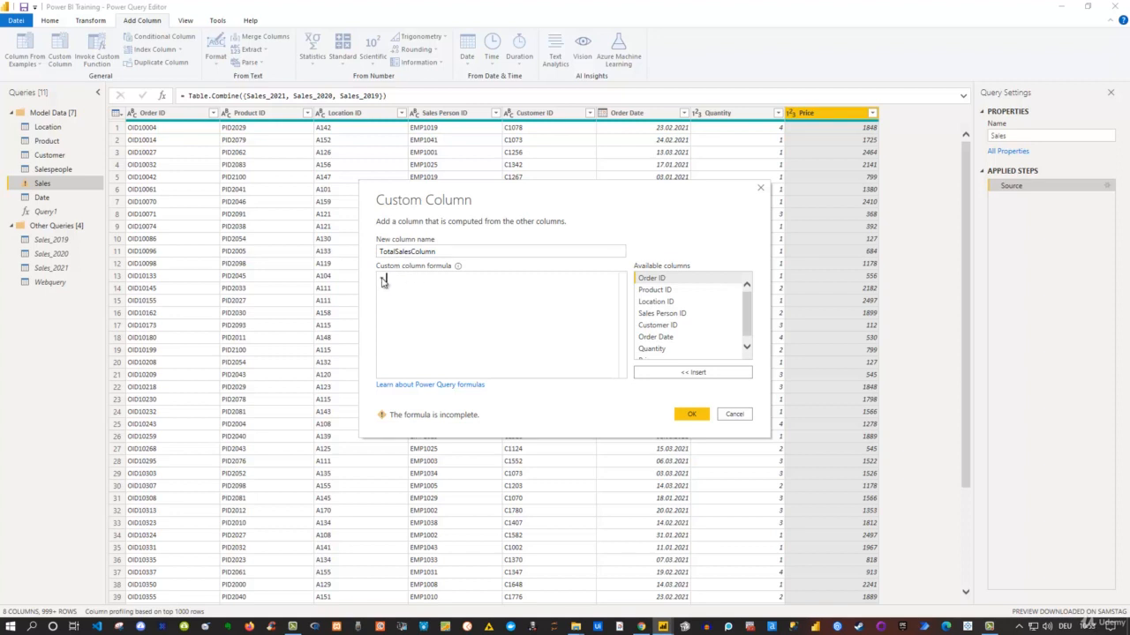
Step: Define the custom column formula as [Price]*[Quantity] and add the column to the Sales query
{"action": "left_click_drag", "start_coordinate": [747, 304], "coordinate": [746, 311]}
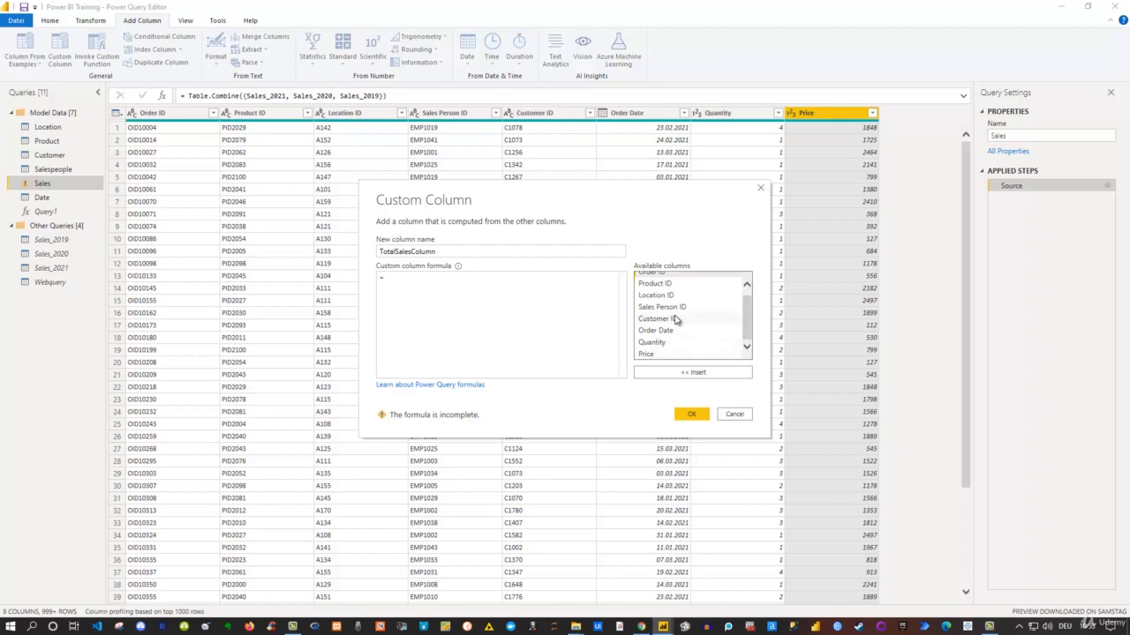
{"action": "scroll", "coordinate": [676, 319], "scroll_direction": "up", "scroll_amount": 1}
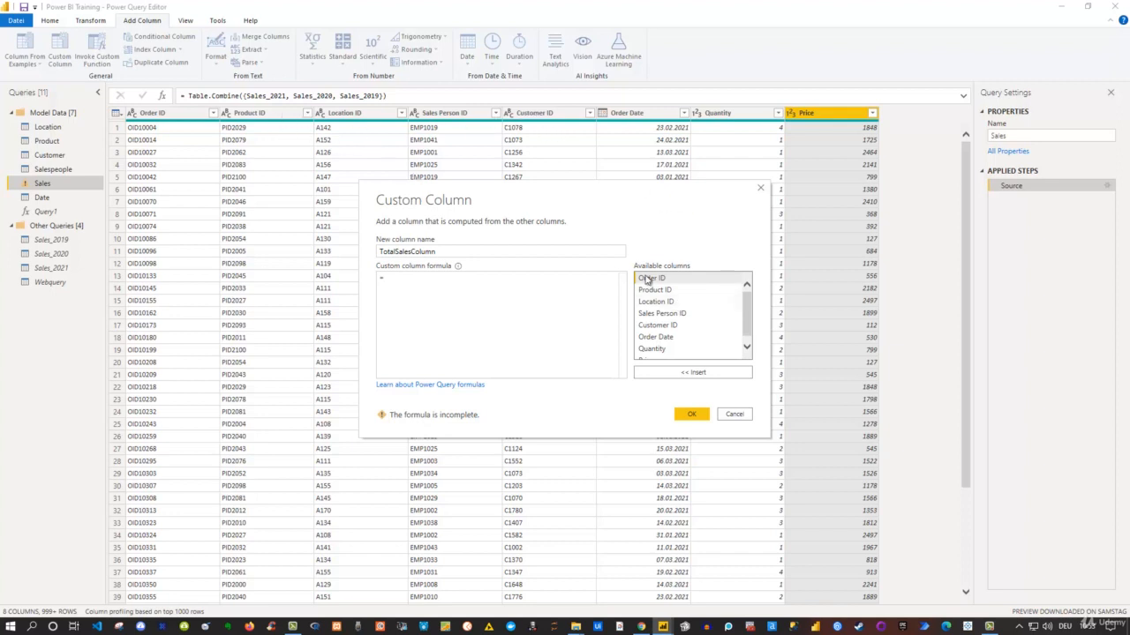
{"action": "scroll", "coordinate": [677, 327], "scroll_direction": "down", "scroll_amount": 1}
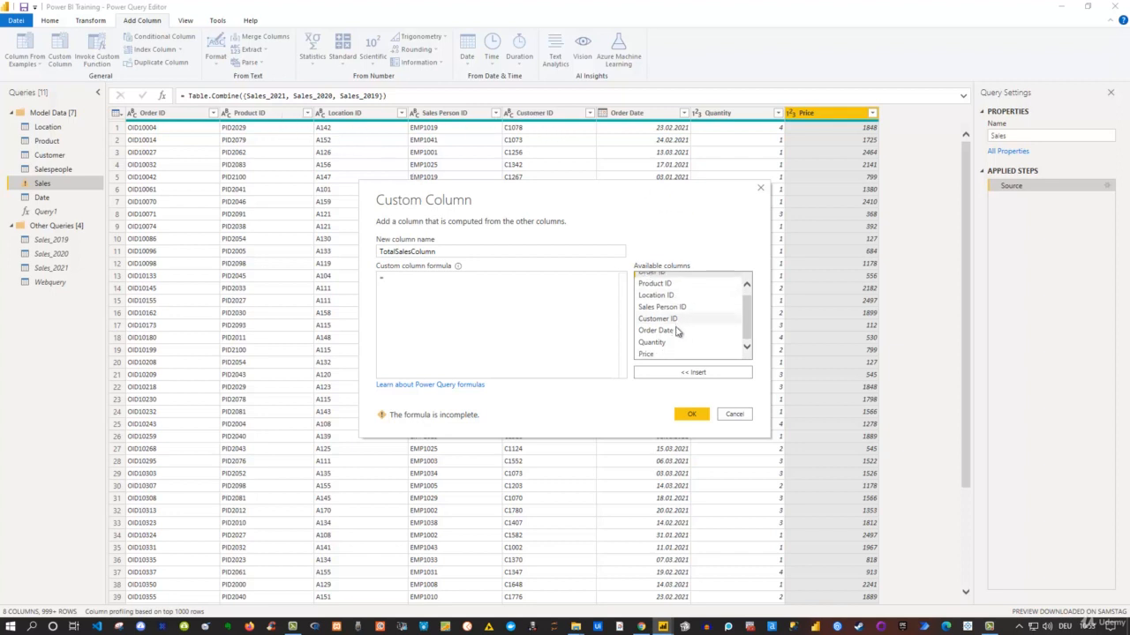
{"action": "double_click", "coordinate": [647, 355]}
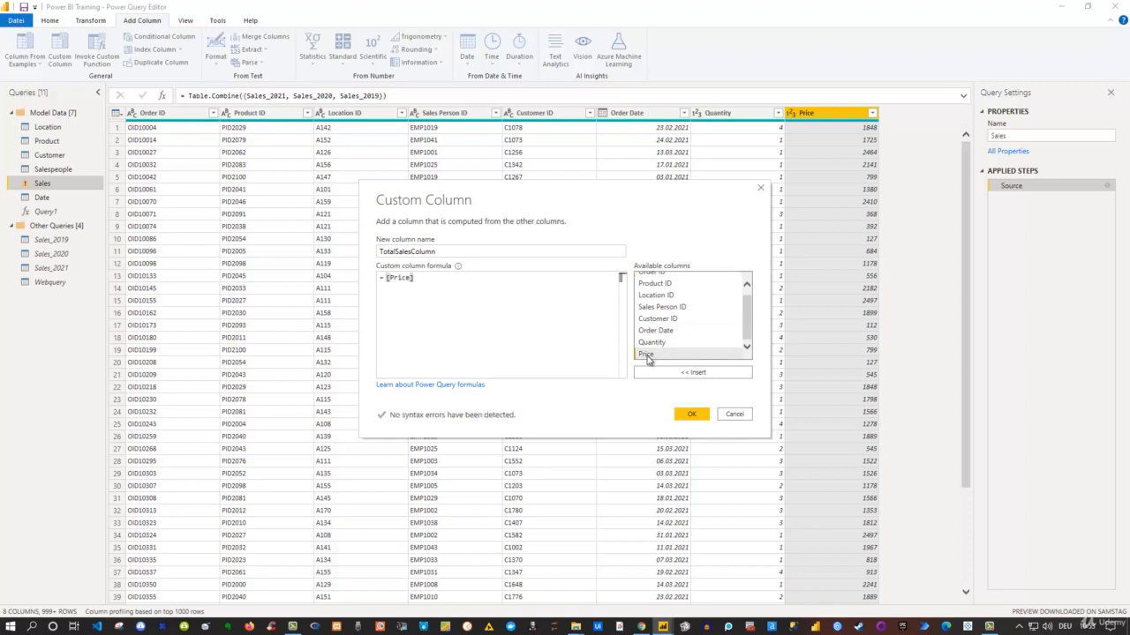
{"action": "type", "text": "*"}
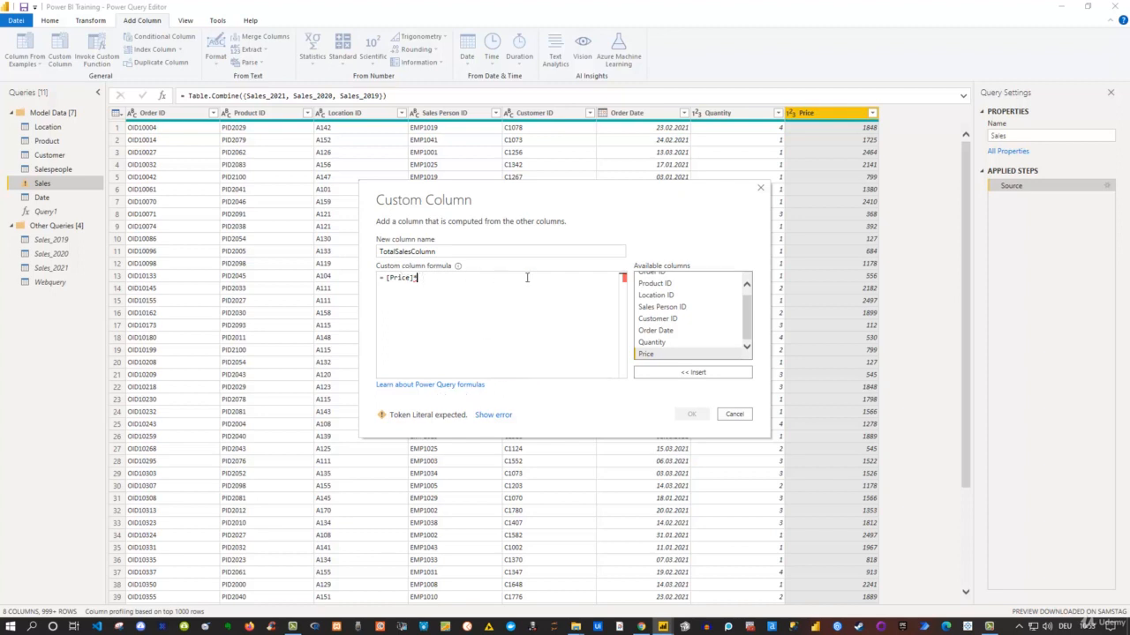
{"action": "left_click", "coordinate": [659, 344]}
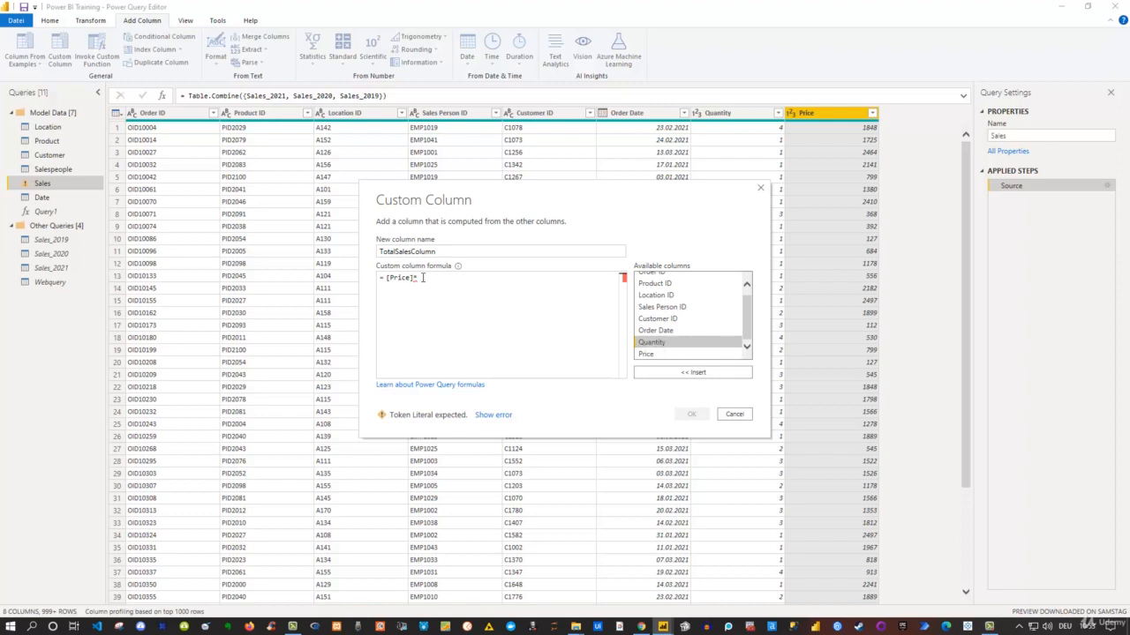
{"action": "left_click", "coordinate": [694, 373]}
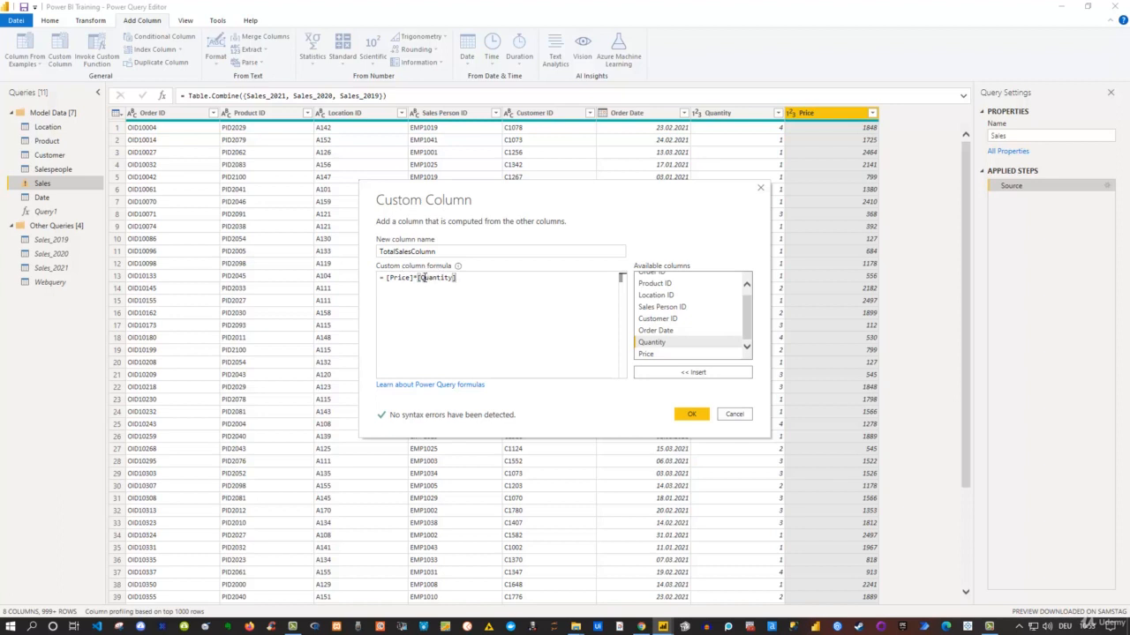
{"action": "left_click_drag", "start_coordinate": [418, 278], "coordinate": [422, 278]}
{"action": "left_click", "coordinate": [691, 416]}
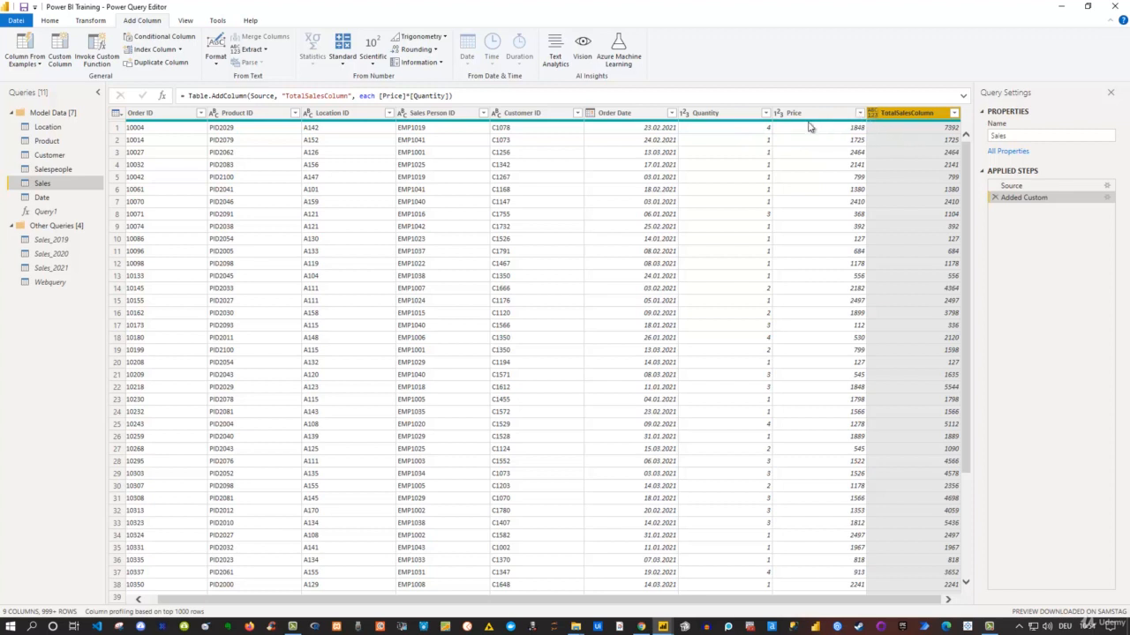
Step: Set the data type of TotalSalesColumn to Whole Number and apply the query changes to the report
{"action": "left_click", "coordinate": [873, 114]}
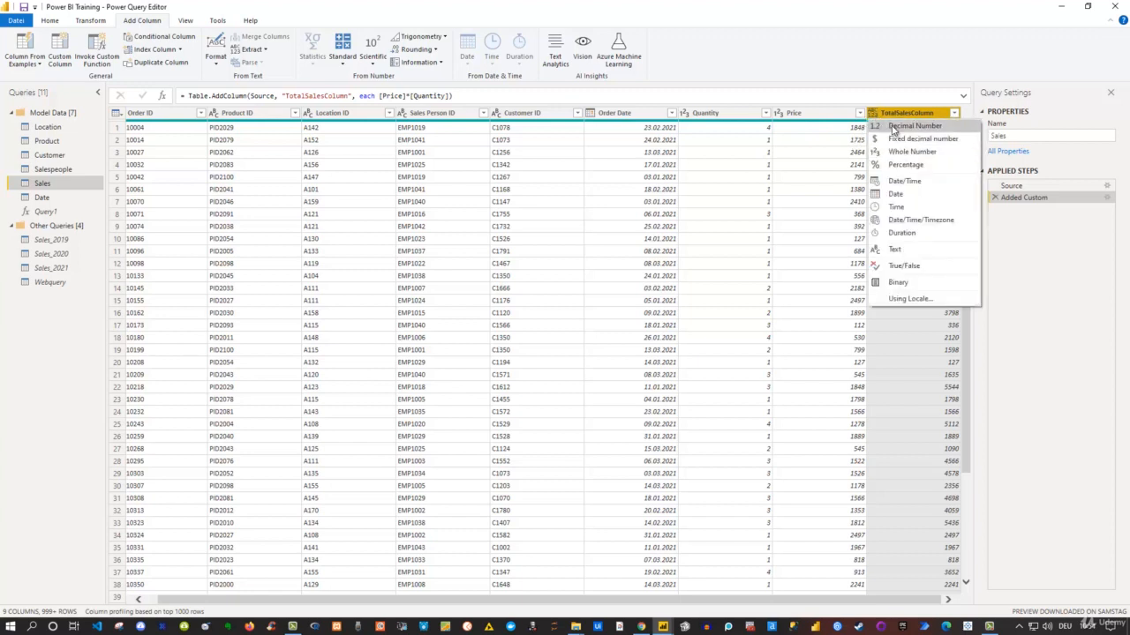
{"action": "left_click", "coordinate": [893, 154]}
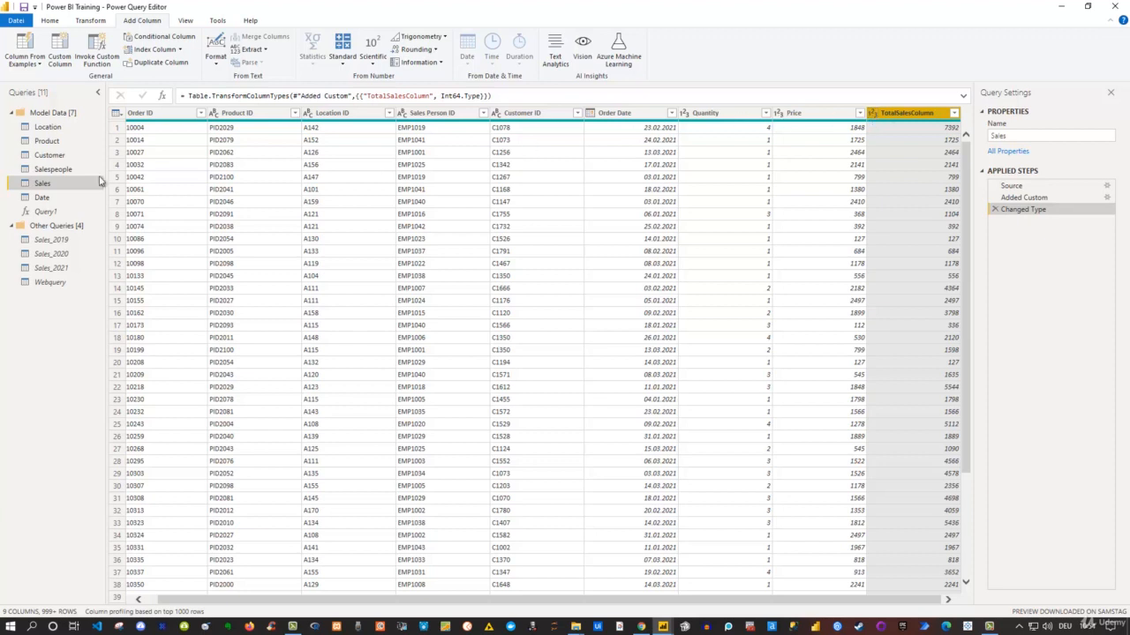
{"action": "left_click", "coordinate": [49, 20]}
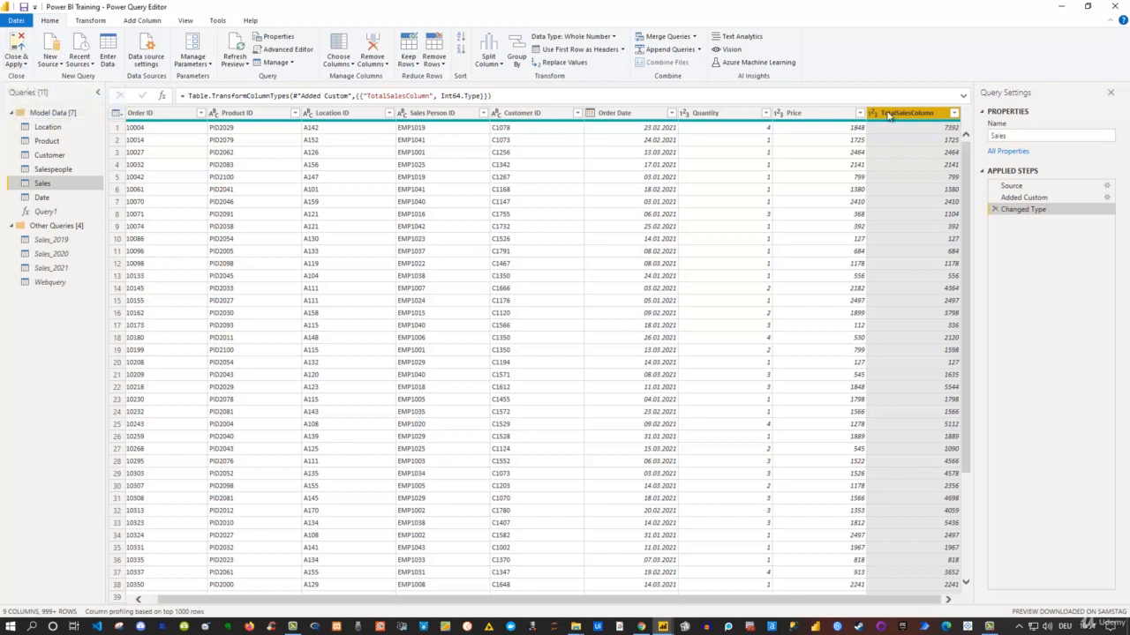
{"action": "left_click", "coordinate": [16, 45]}
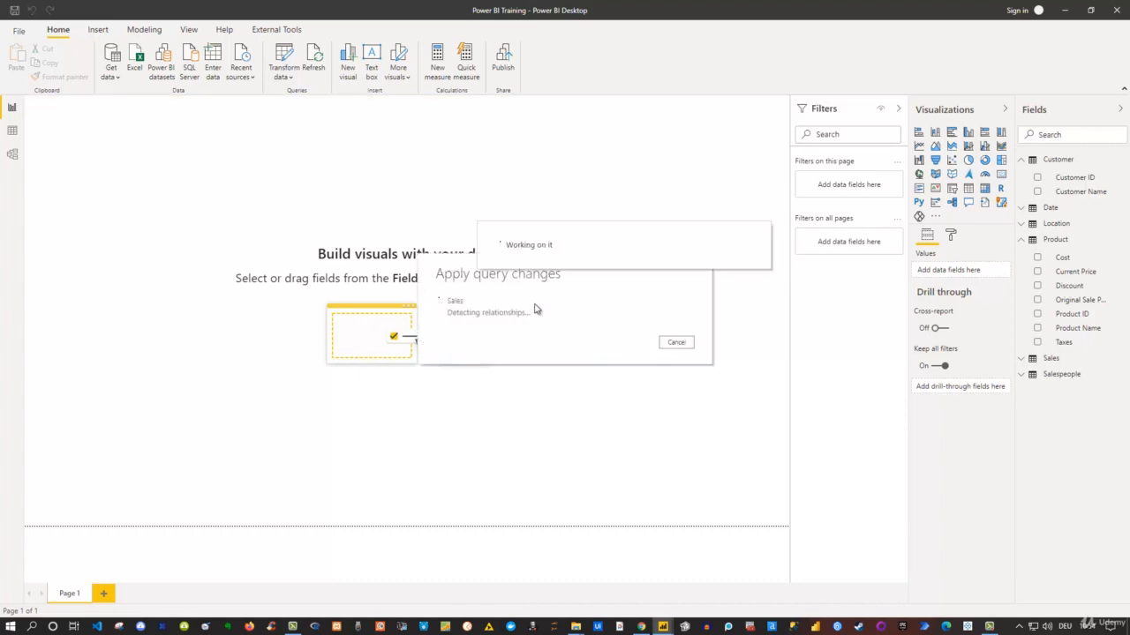
Step: Expand only the Sales table in a widened field list and add TotalSalesColumn to the report page as a column chart
{"action": "left_click", "coordinate": [1021, 240]}
{"action": "left_click", "coordinate": [1021, 160]}
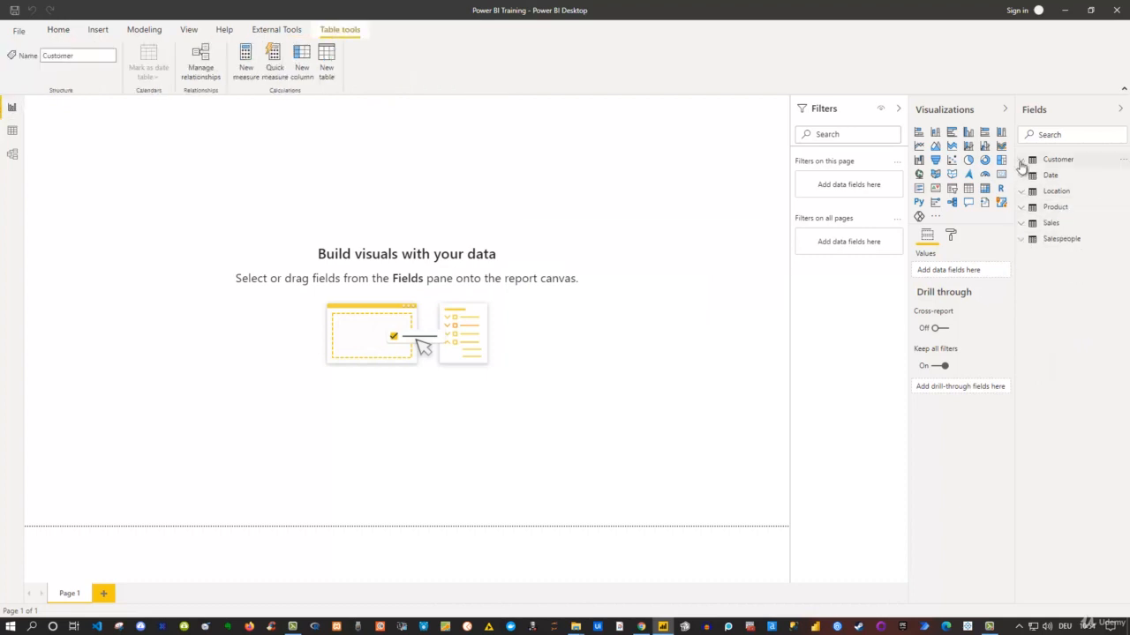
{"action": "left_click", "coordinate": [1021, 224]}
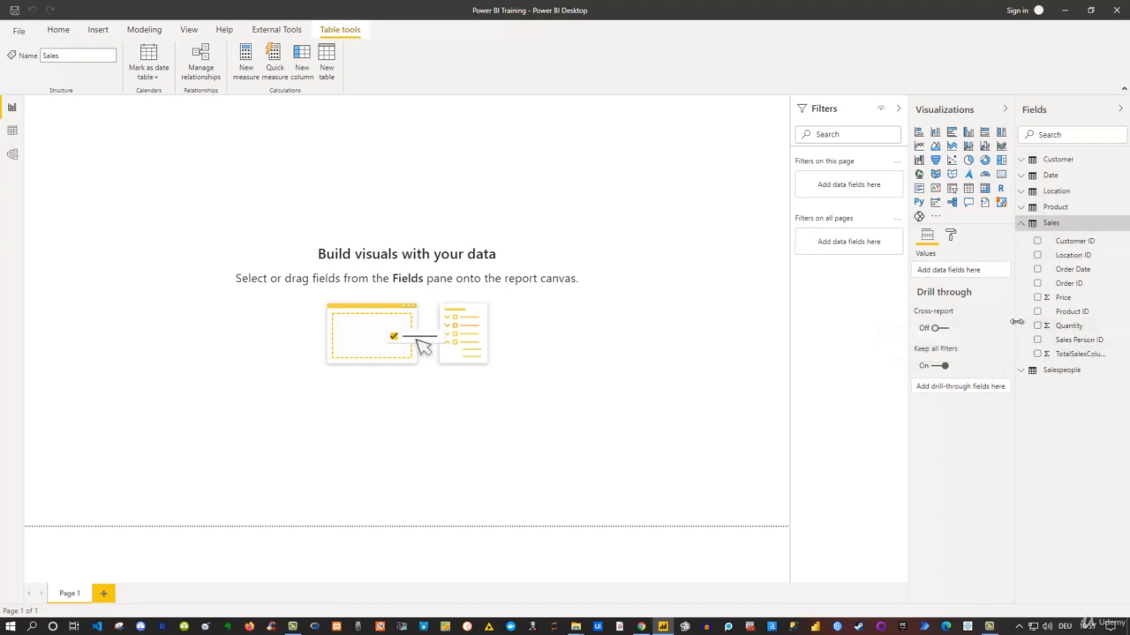
{"action": "left_click_drag", "start_coordinate": [1015, 326], "coordinate": [991, 325]}
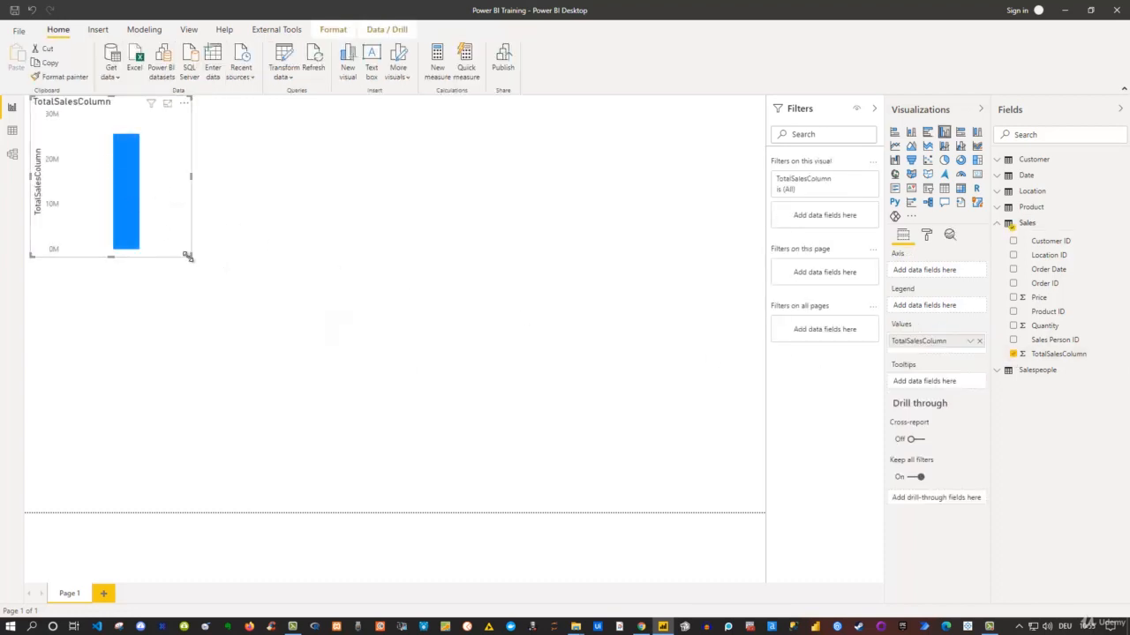
Step: Enlarge the TotalSalesColumn chart, convert it to a card visual and widen it
{"action": "left_click_drag", "start_coordinate": [188, 256], "coordinate": [236, 326]}
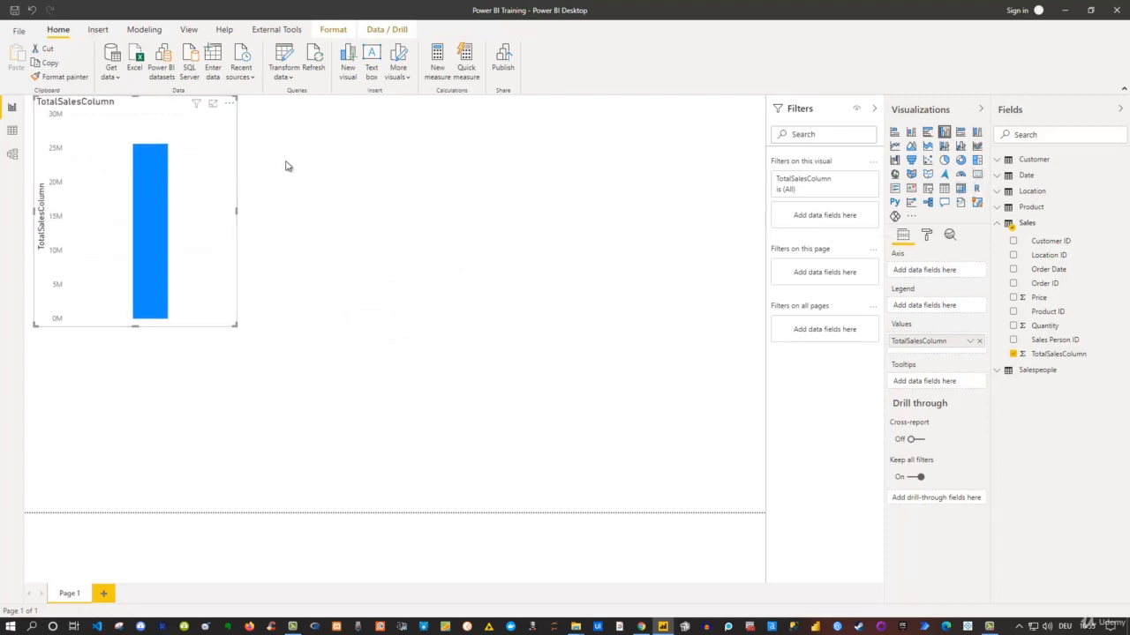
{"action": "left_click", "coordinate": [977, 174]}
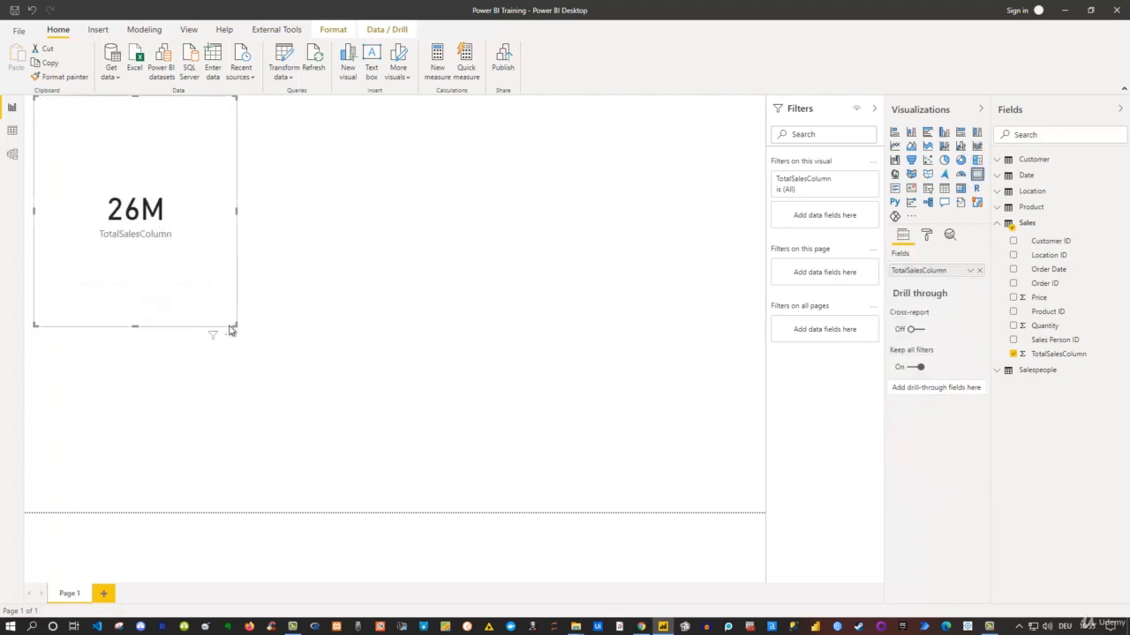
{"action": "left_click_drag", "start_coordinate": [232, 324], "coordinate": [367, 325]}
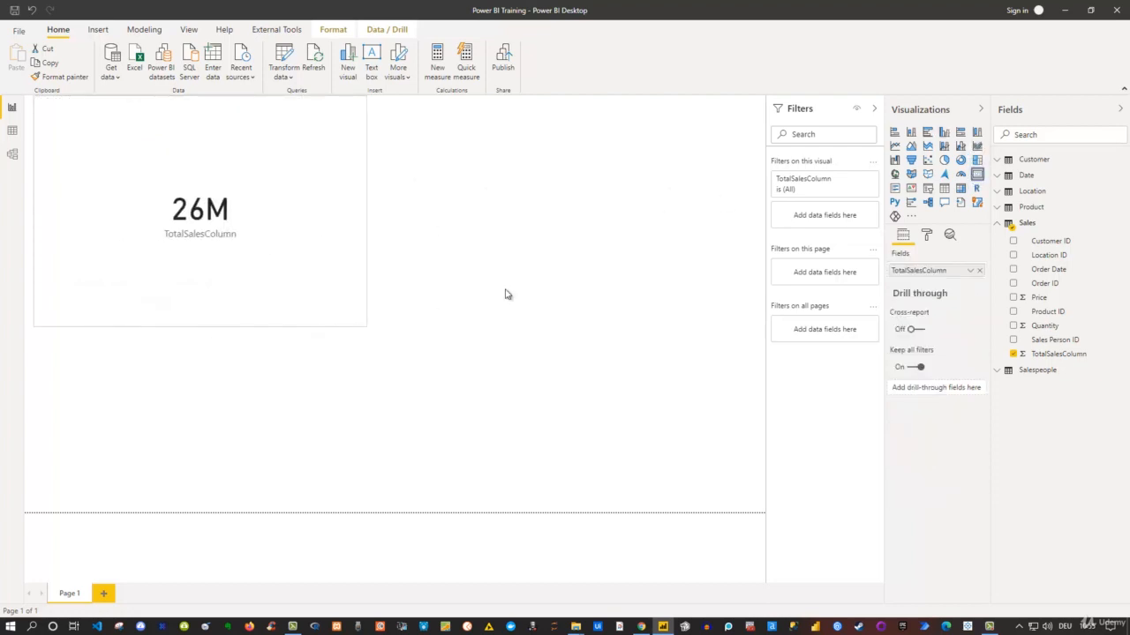
Step: Increase the text size of the card's category label and set the data label's display units to None
{"action": "left_click", "coordinate": [926, 236]}
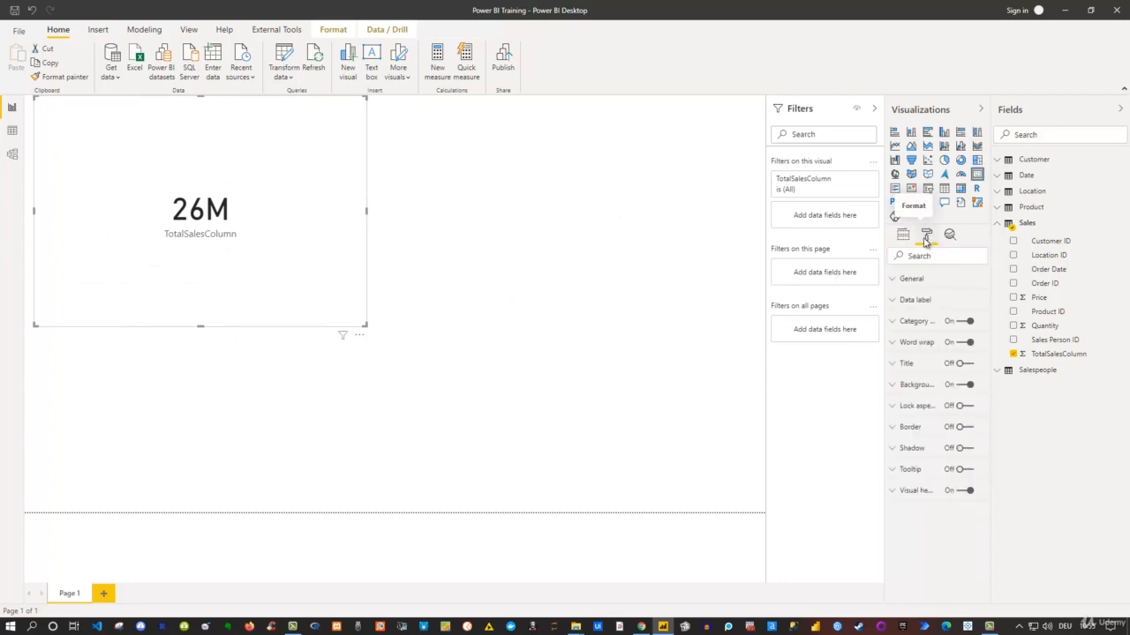
{"action": "left_click", "coordinate": [896, 323]}
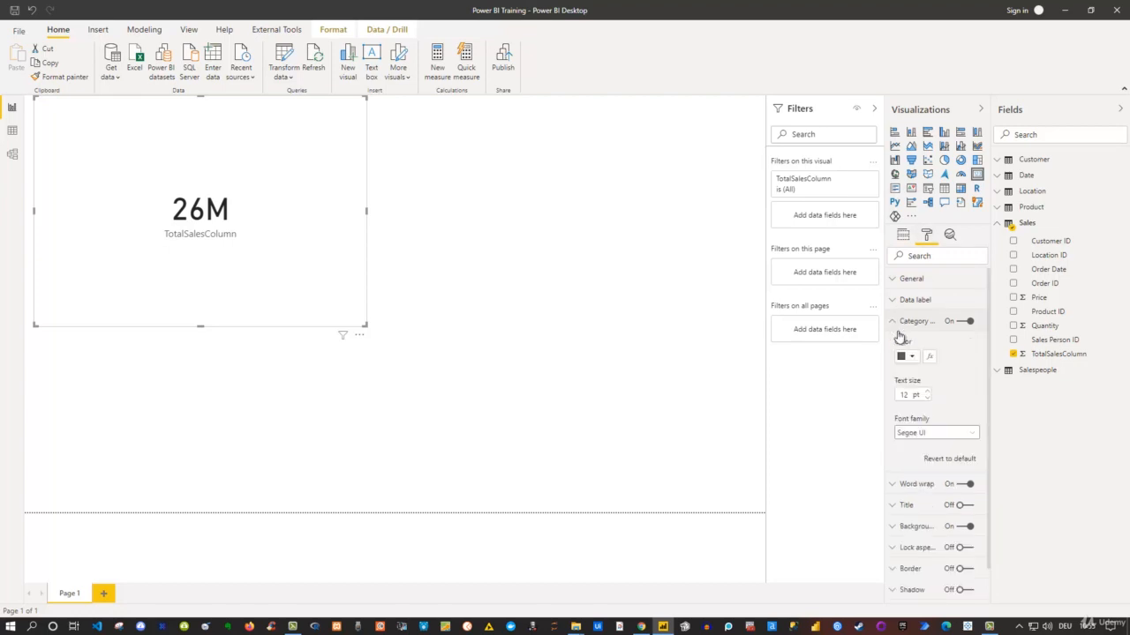
{"action": "left_click", "coordinate": [928, 393]}
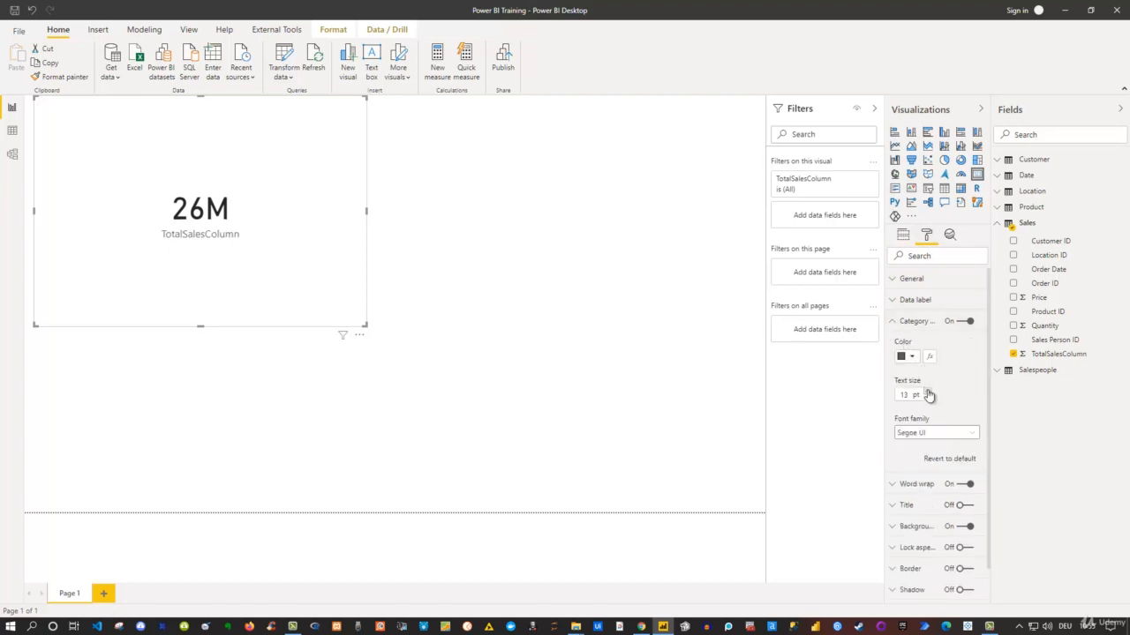
{"action": "left_click", "coordinate": [893, 302]}
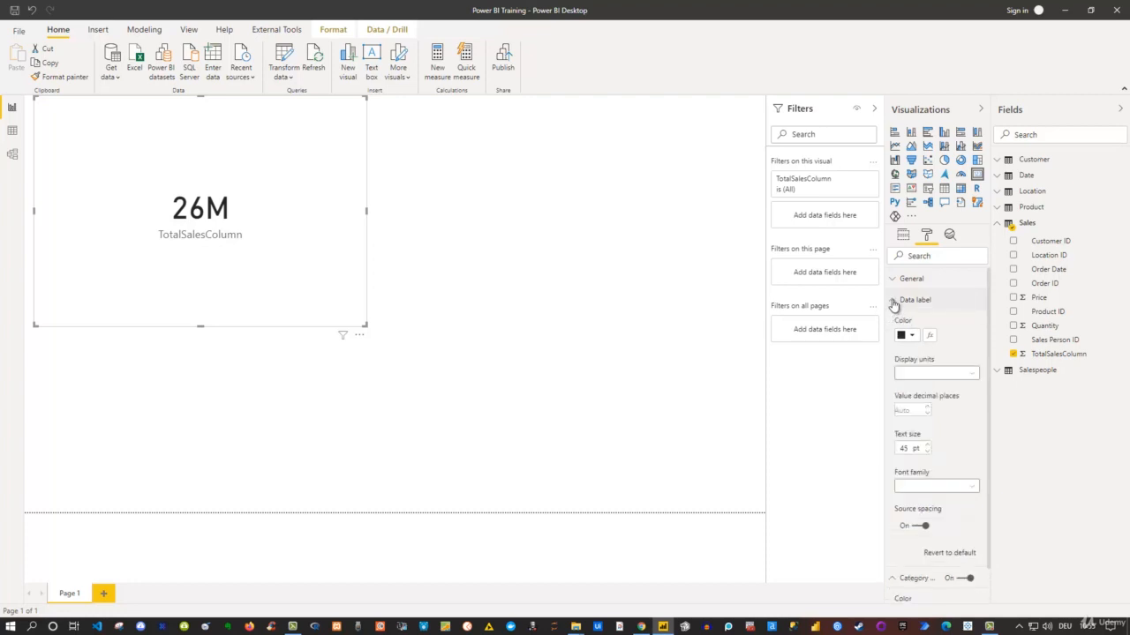
{"action": "left_click", "coordinate": [931, 373]}
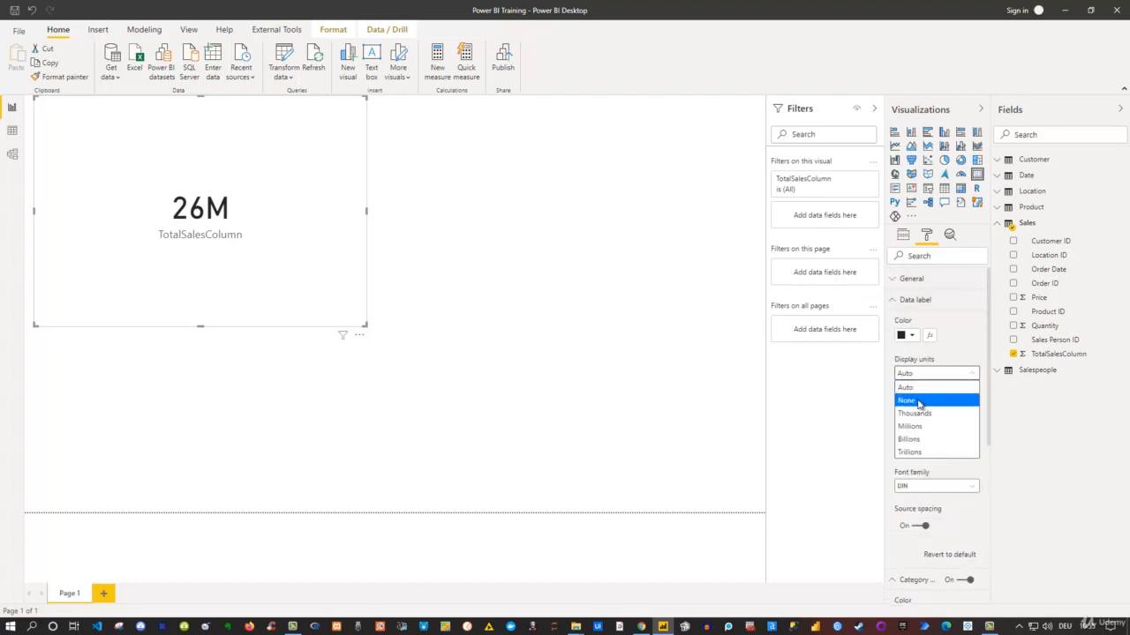
{"action": "left_click", "coordinate": [918, 397]}
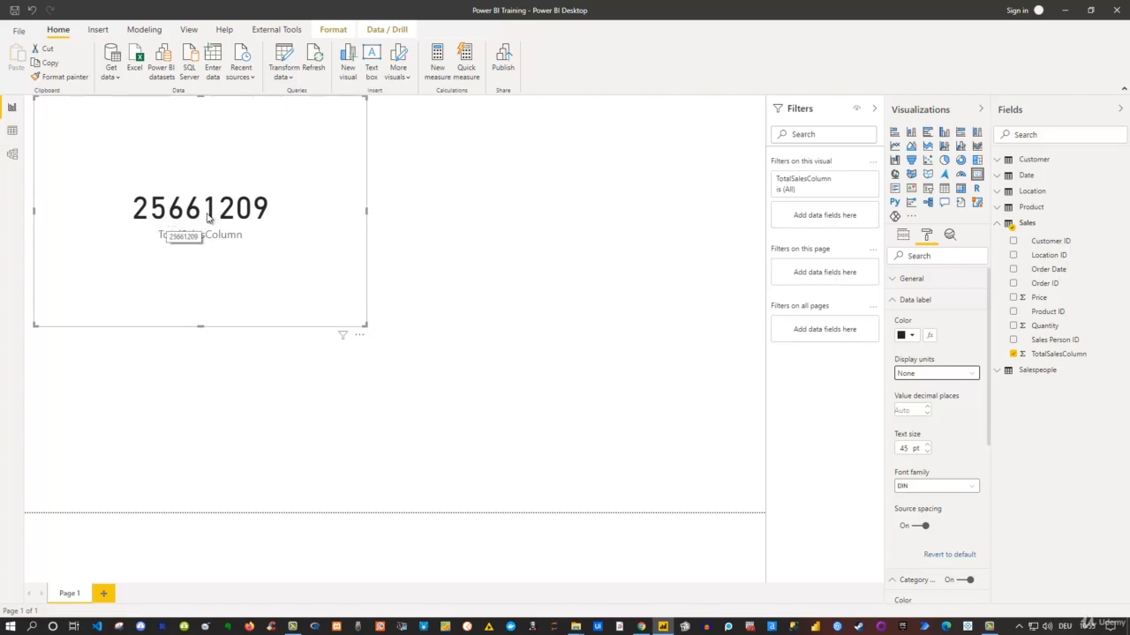
Step: Format the TotalSalesColumn field as dollar currency
{"action": "left_click", "coordinate": [1059, 355]}
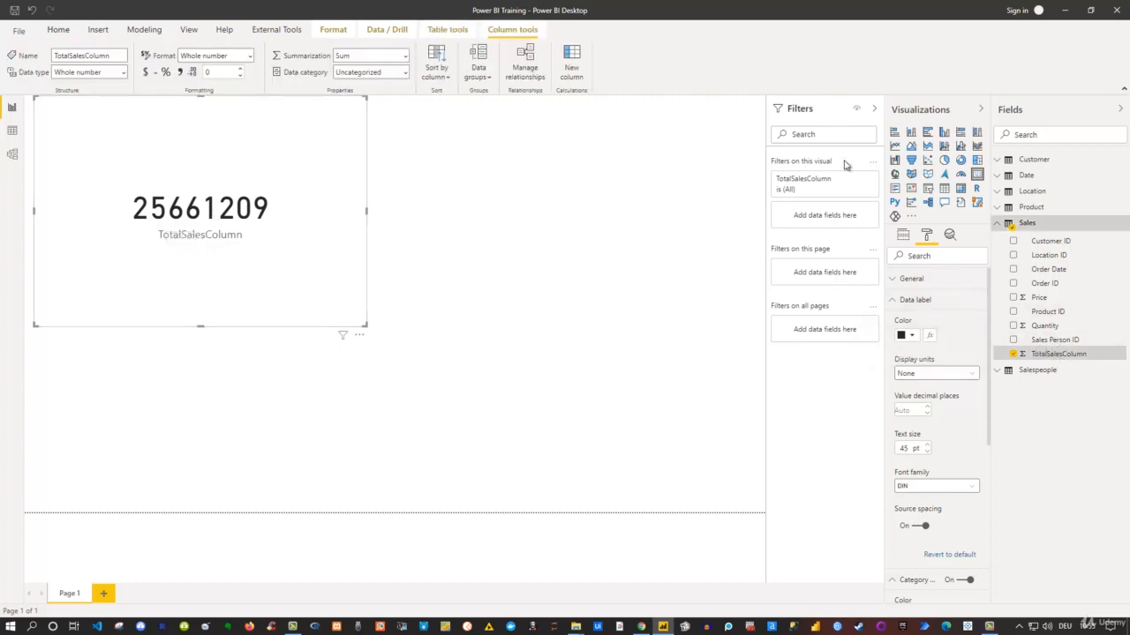
{"action": "left_click", "coordinate": [148, 78]}
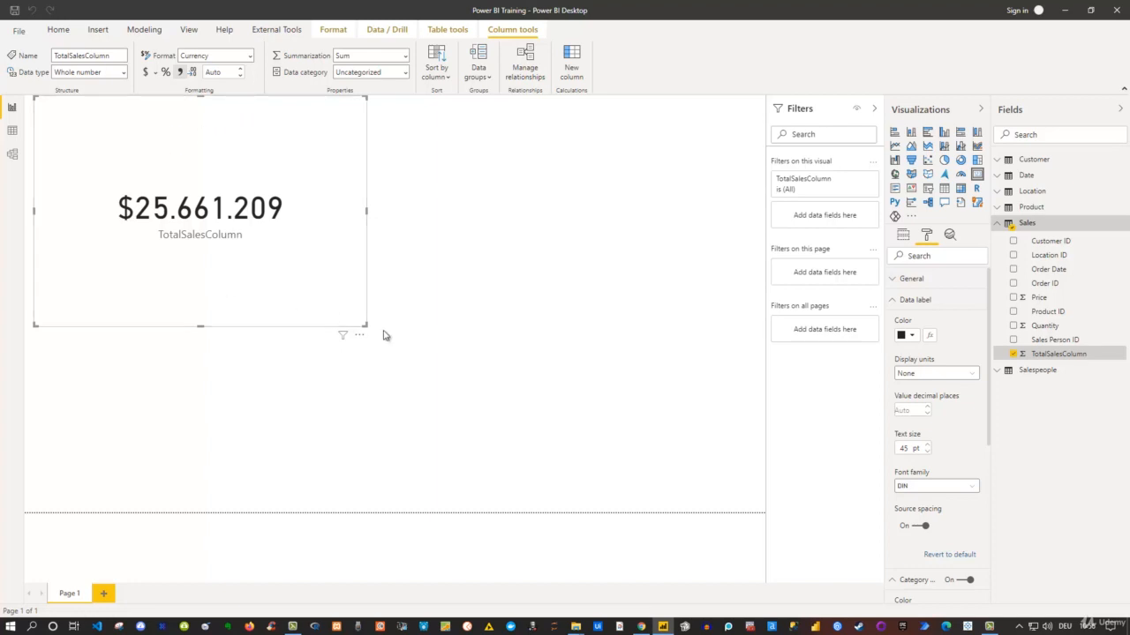
Step: Shrink the TotalSalesColumn card and place it in the upper right part of the report page
{"action": "left_click_drag", "start_coordinate": [345, 321], "coordinate": [290, 266]}
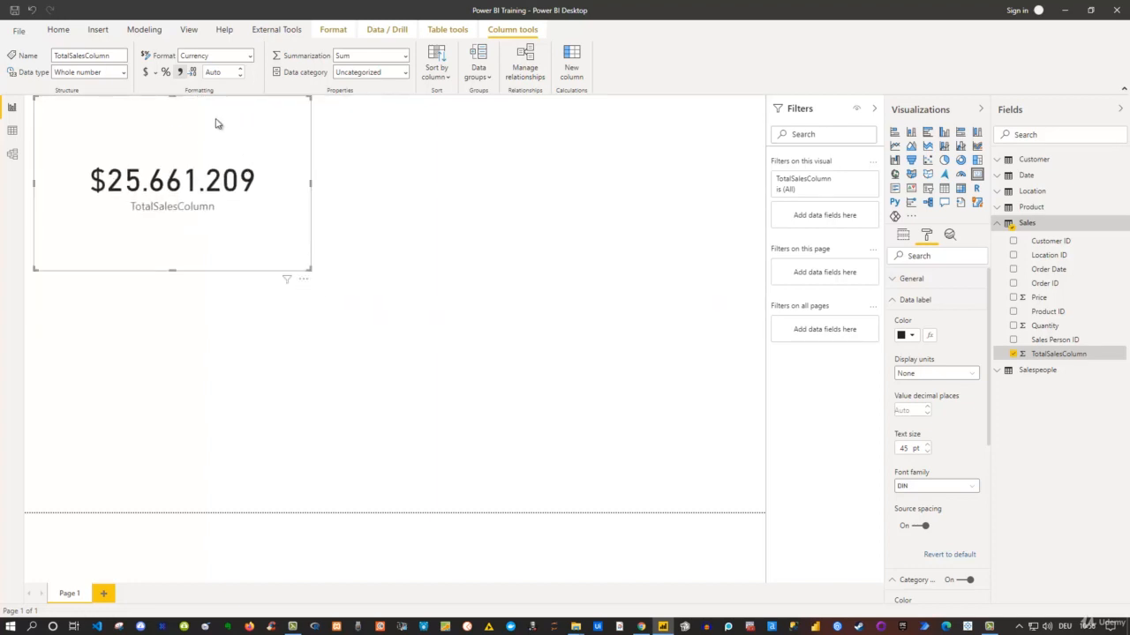
{"action": "left_click_drag", "start_coordinate": [215, 123], "coordinate": [591, 141]}
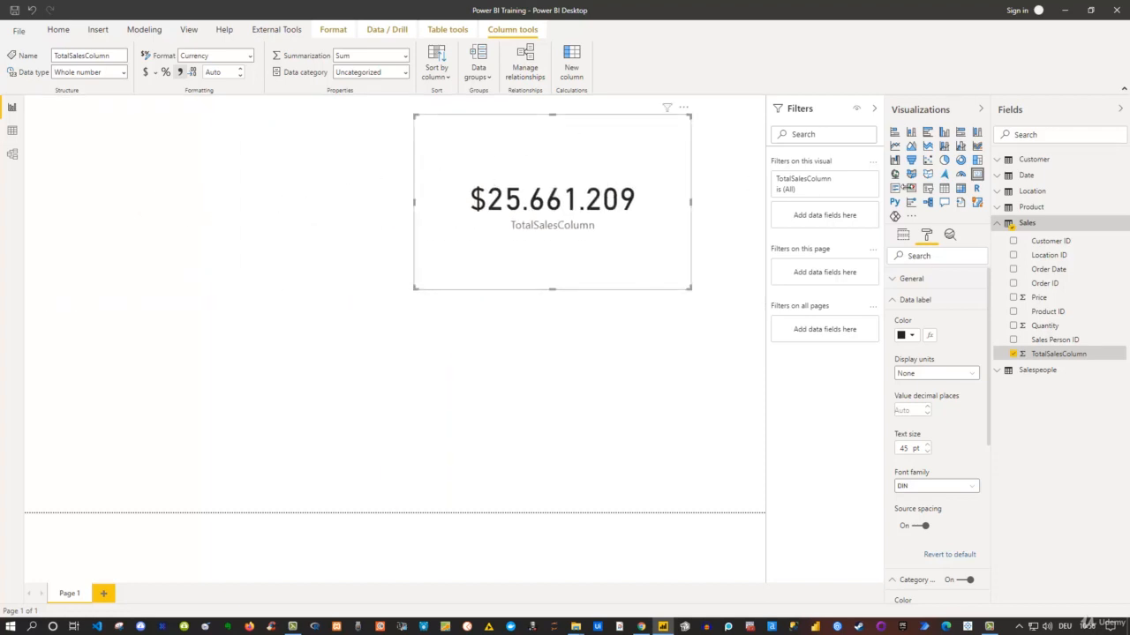
{"action": "left_click_drag", "start_coordinate": [414, 206], "coordinate": [451, 205]}
{"action": "left_click", "coordinate": [445, 204]}
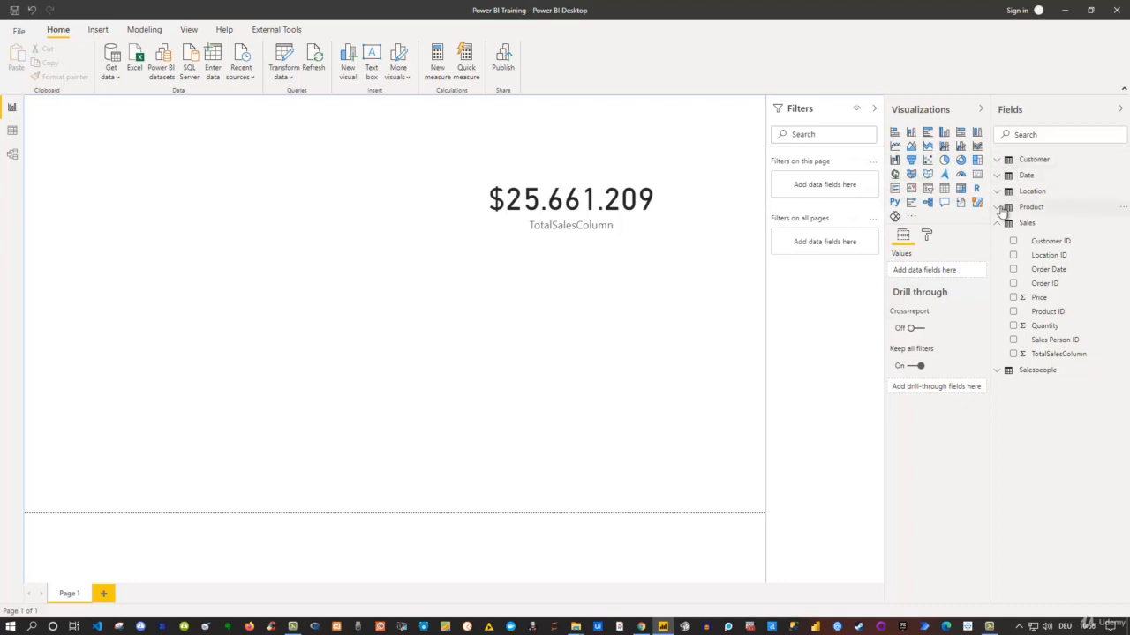
Step: Add a new table visual with Product Name from the Product table and TotalSalesColumn from the Sales table
{"action": "left_click", "coordinate": [1001, 210]}
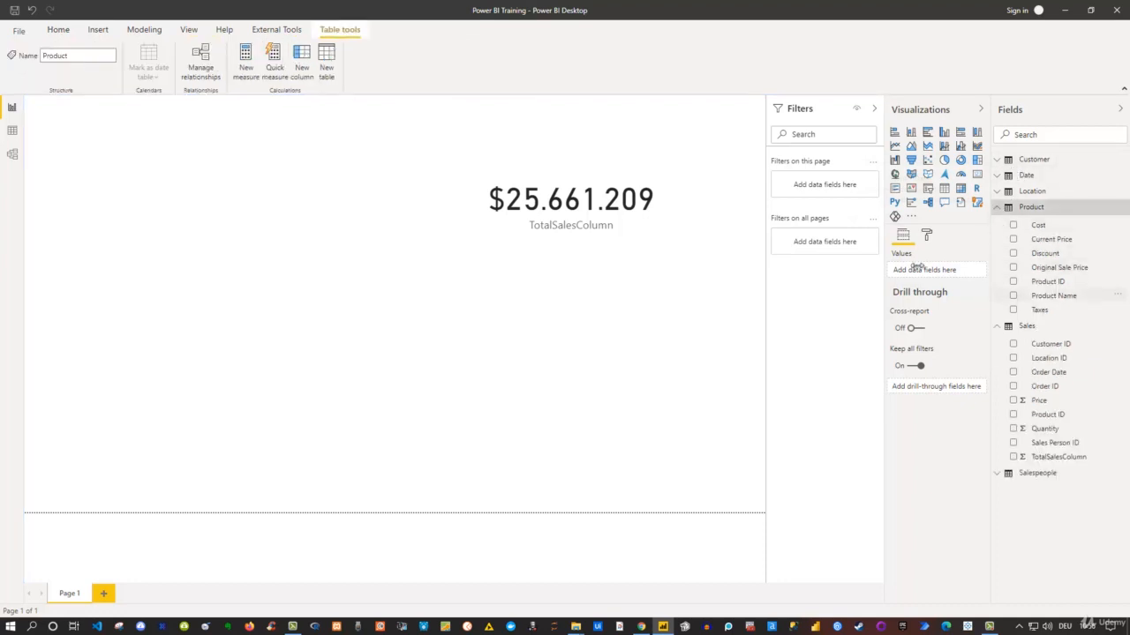
{"action": "left_click", "coordinate": [280, 403]}
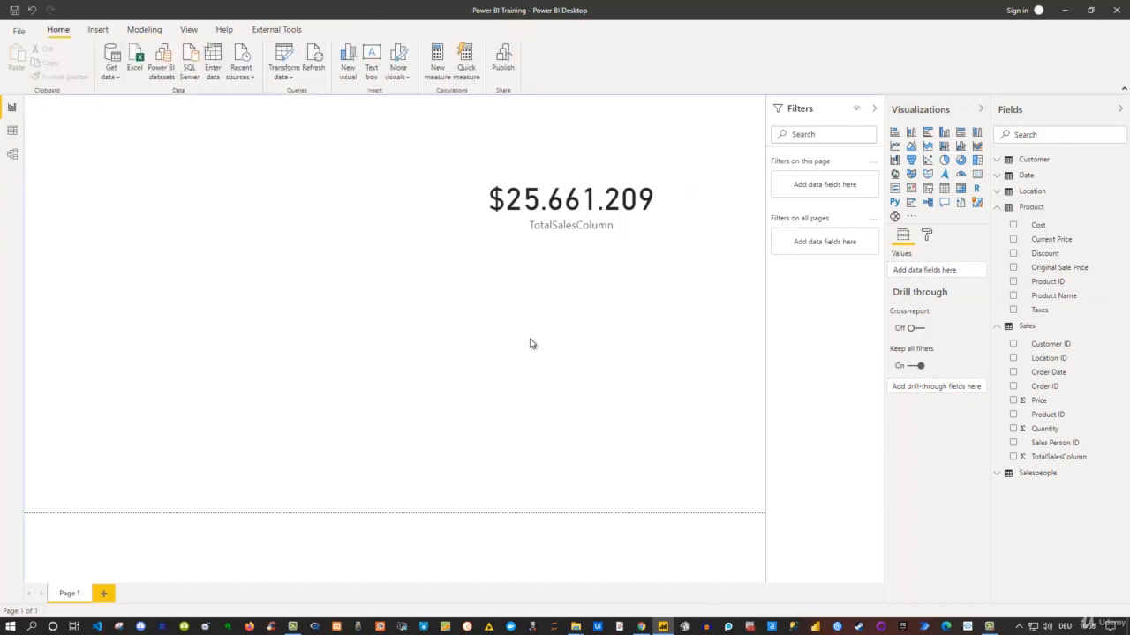
{"action": "left_click", "coordinate": [1014, 296]}
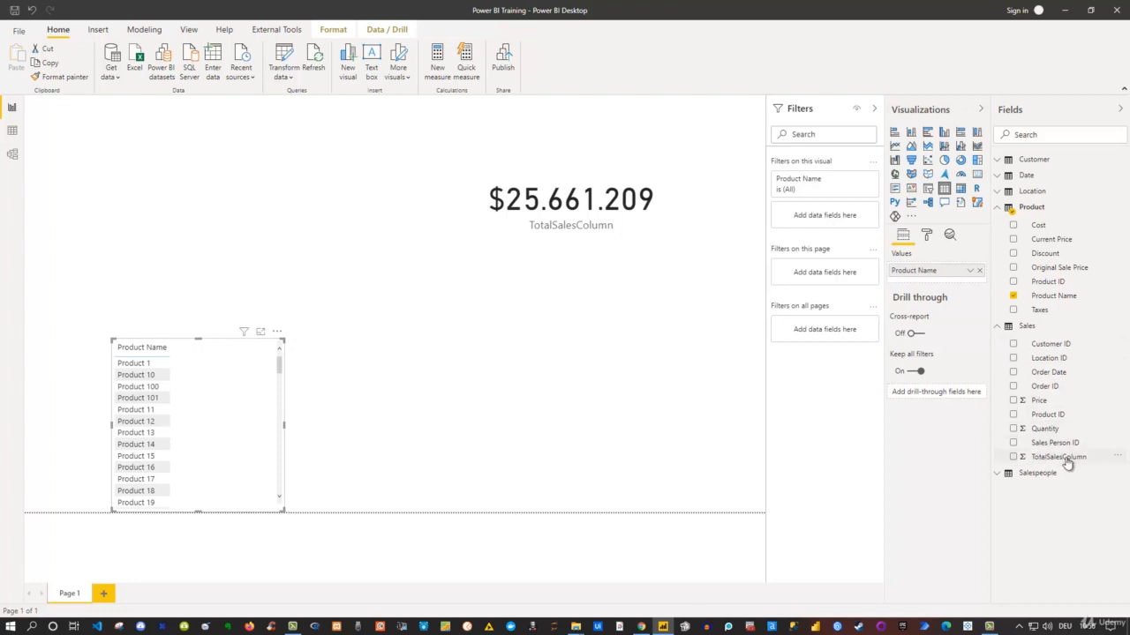
{"action": "left_click", "coordinate": [1012, 457]}
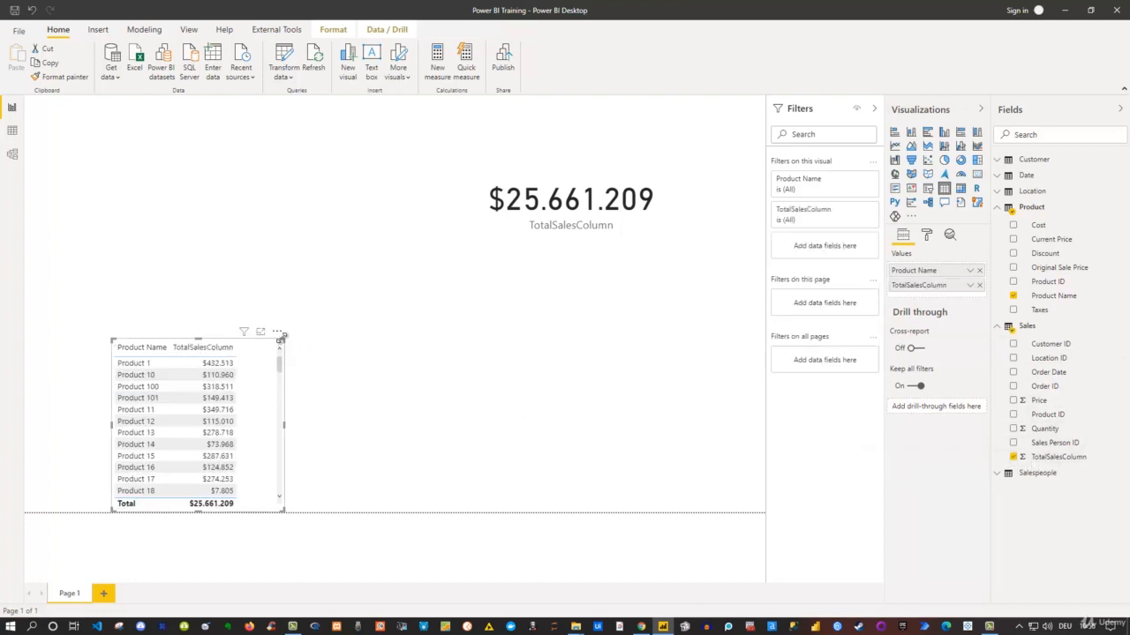
Step: Move the product sales table to the page's upper left corner and enlarge it to the full page height
{"action": "left_click_drag", "start_coordinate": [281, 336], "coordinate": [355, 190]}
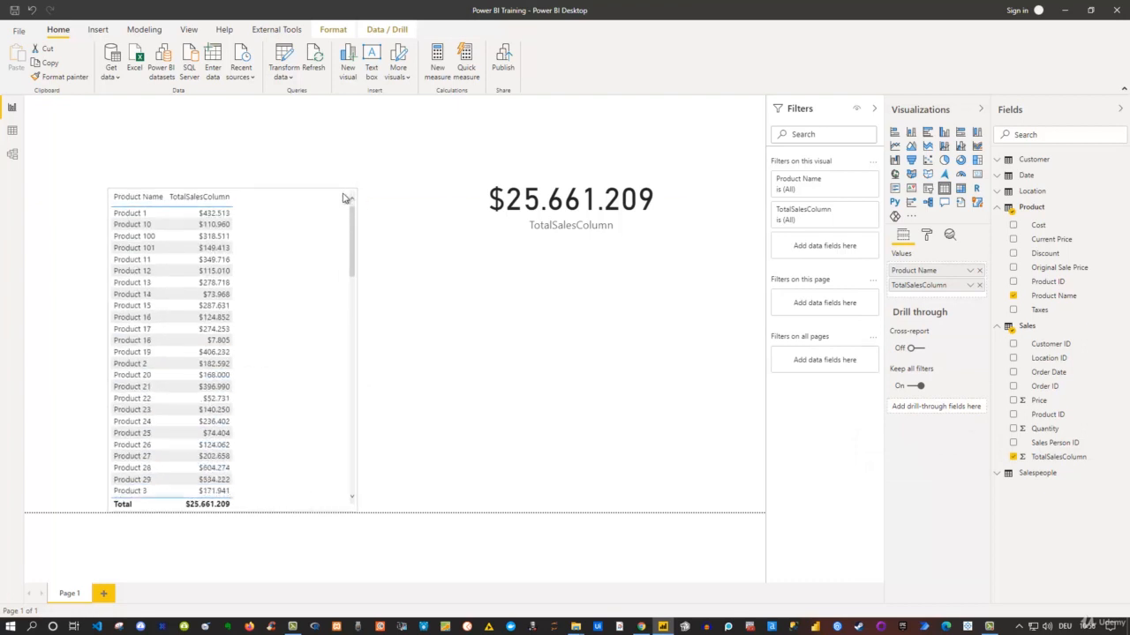
{"action": "left_click", "coordinate": [351, 172]}
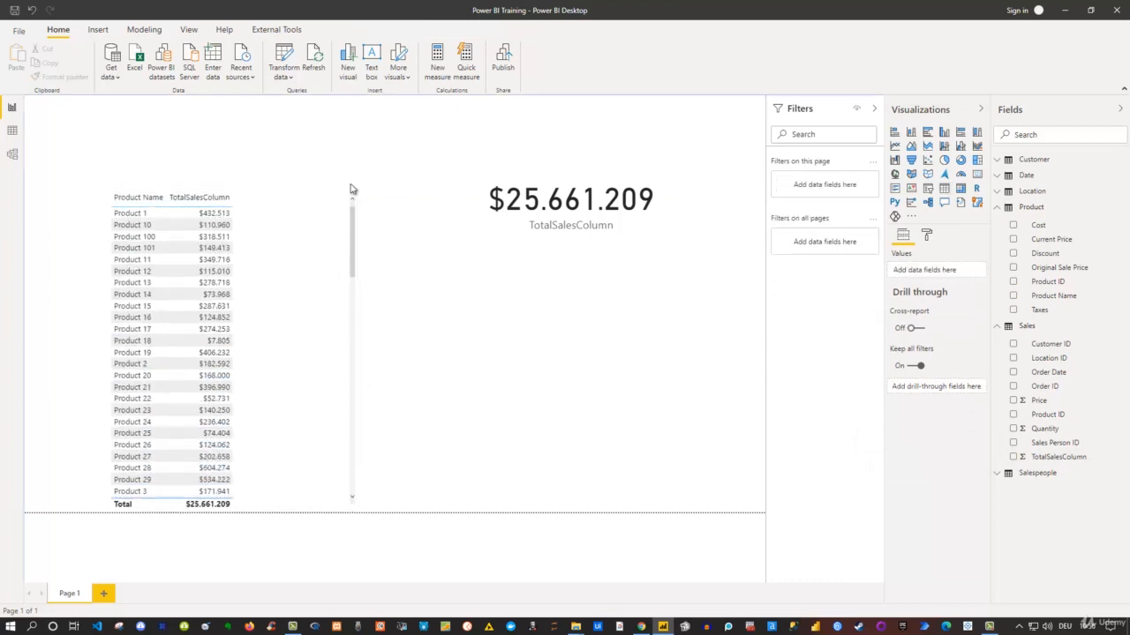
{"action": "left_click", "coordinate": [350, 193]}
{"action": "left_click_drag", "start_coordinate": [329, 173], "coordinate": [245, 82]}
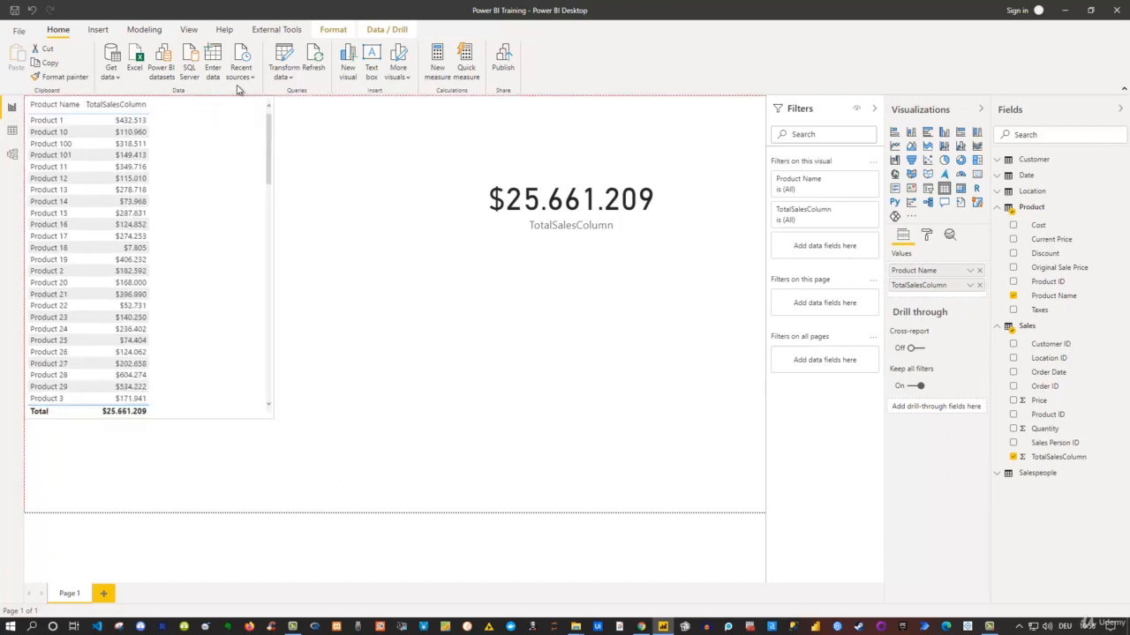
{"action": "left_click_drag", "start_coordinate": [275, 418], "coordinate": [310, 514]}
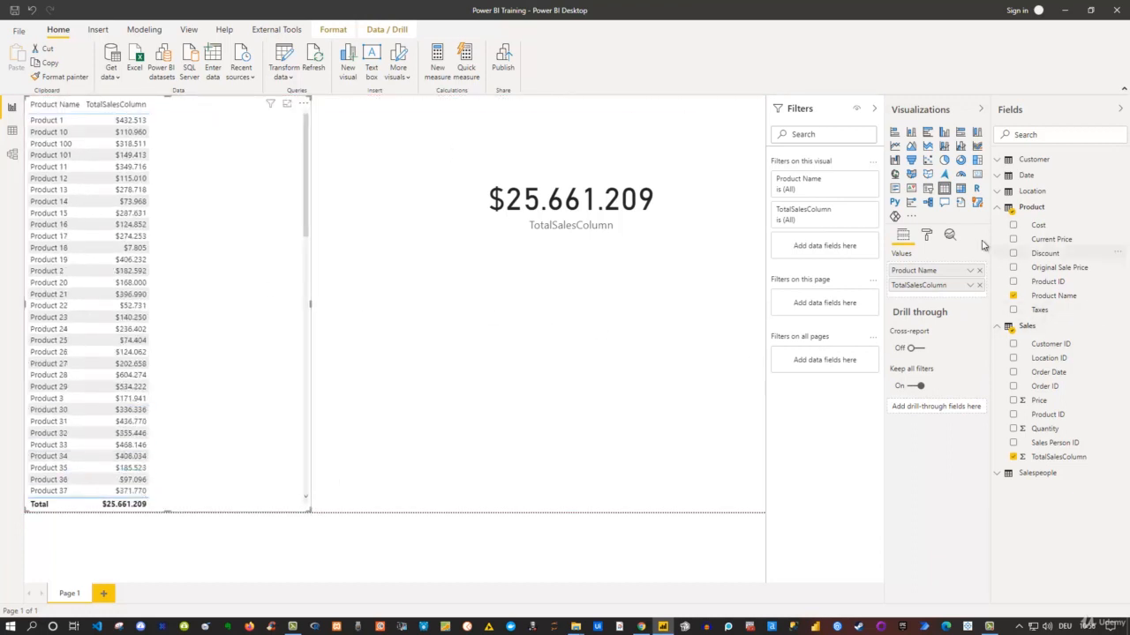
Step: Set the text size of the product sales table's values to 15 pt
{"action": "left_click", "coordinate": [927, 235]}
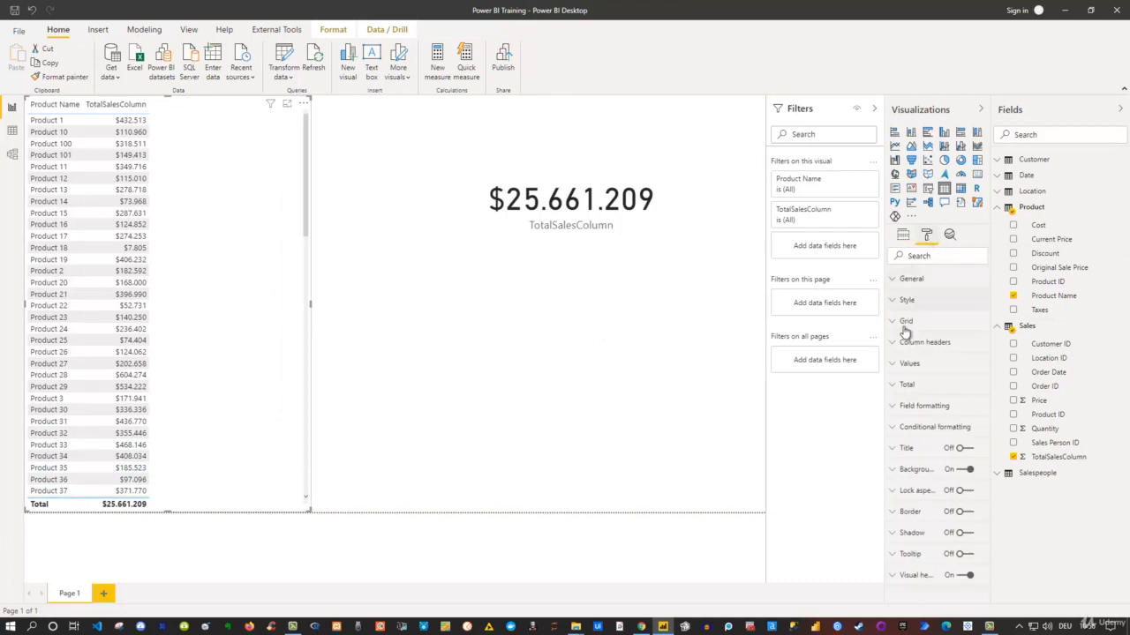
{"action": "left_click", "coordinate": [896, 364]}
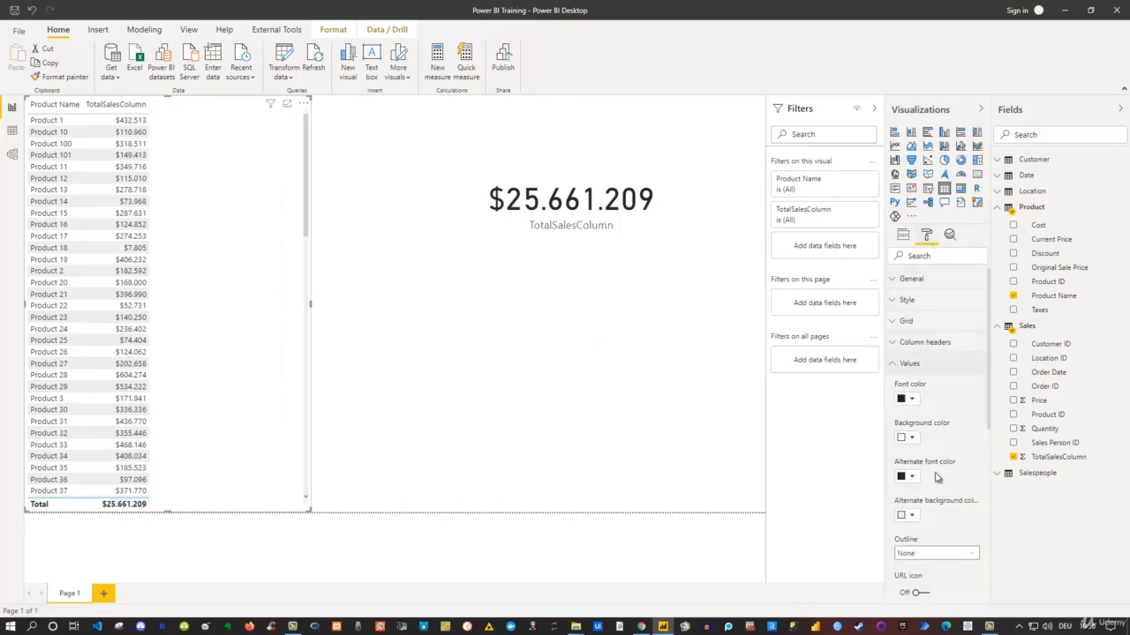
{"action": "scroll", "coordinate": [937, 477], "scroll_direction": "down", "scroll_amount": 3}
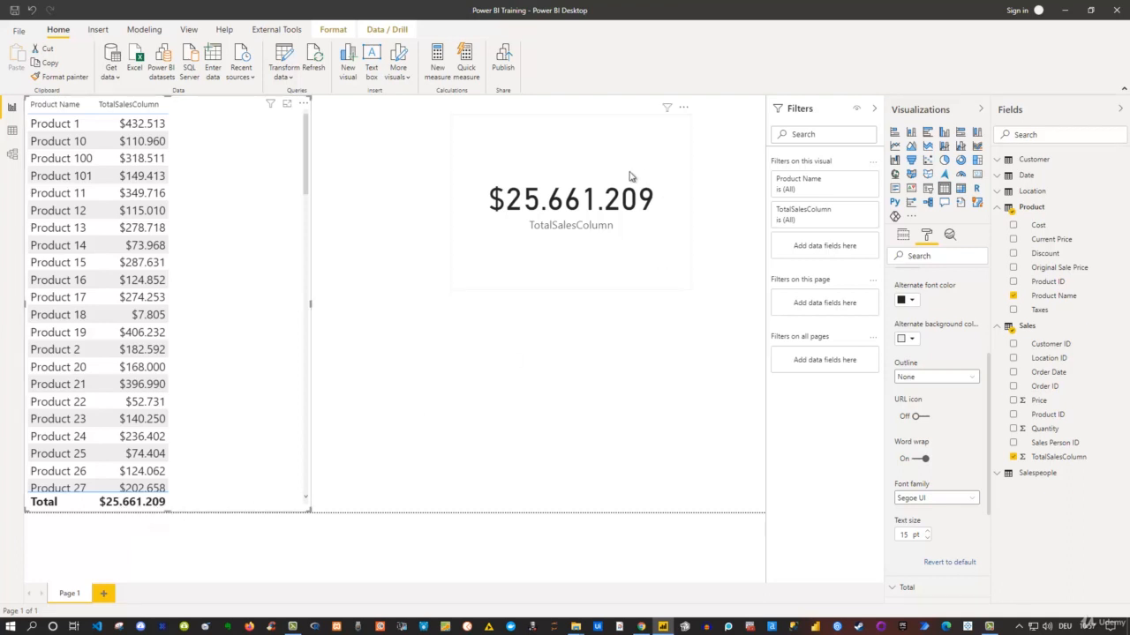
{"action": "left_click", "coordinate": [366, 172]}
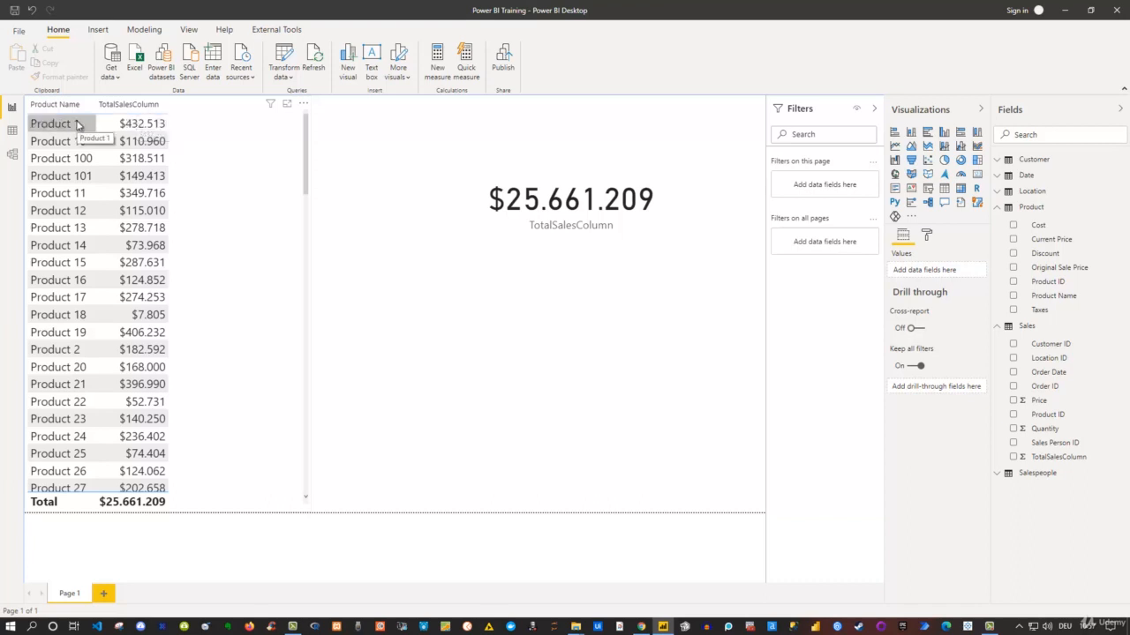
Step: Delete the relationship between the Product and Sales tables in the data model and check the report table's values per product
{"action": "left_click", "coordinate": [13, 157]}
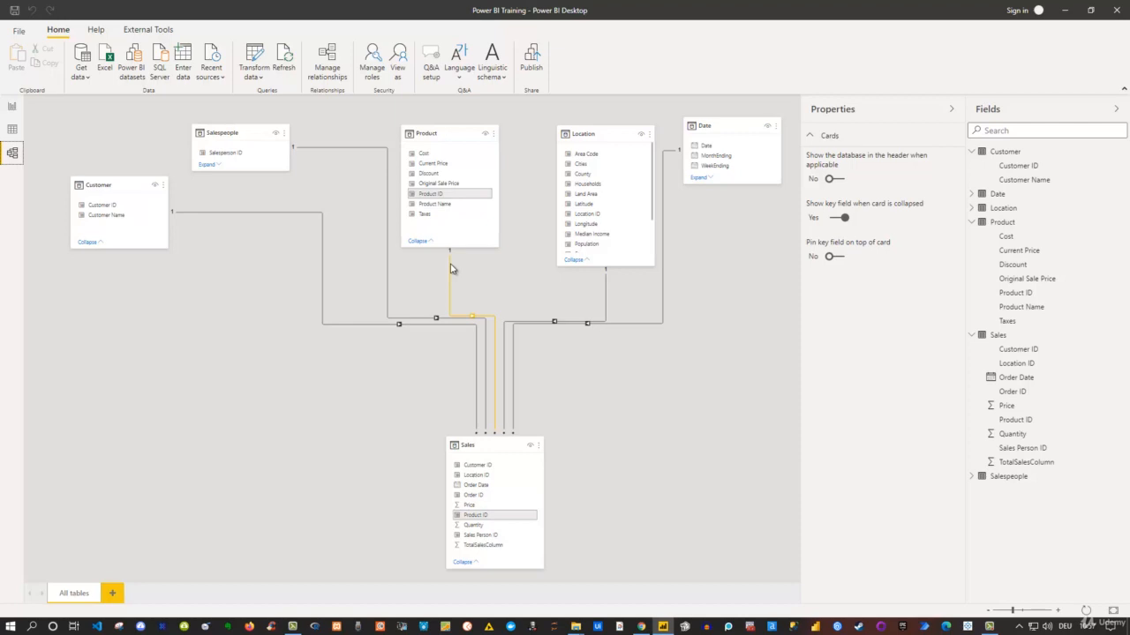
{"action": "left_click", "coordinate": [12, 107]}
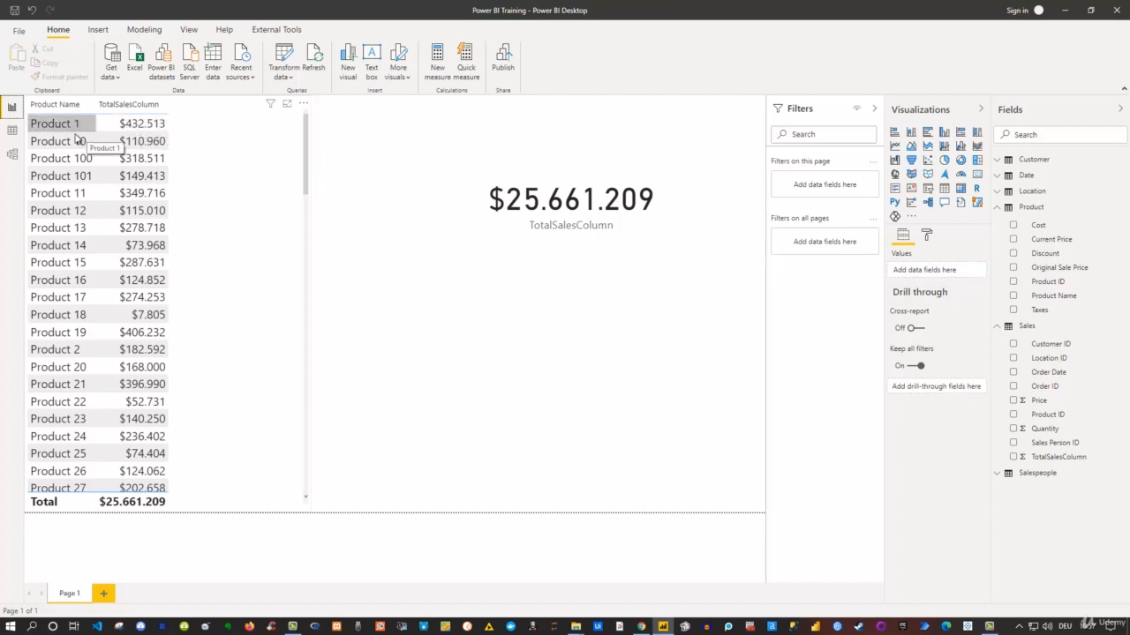
{"action": "left_click", "coordinate": [12, 157]}
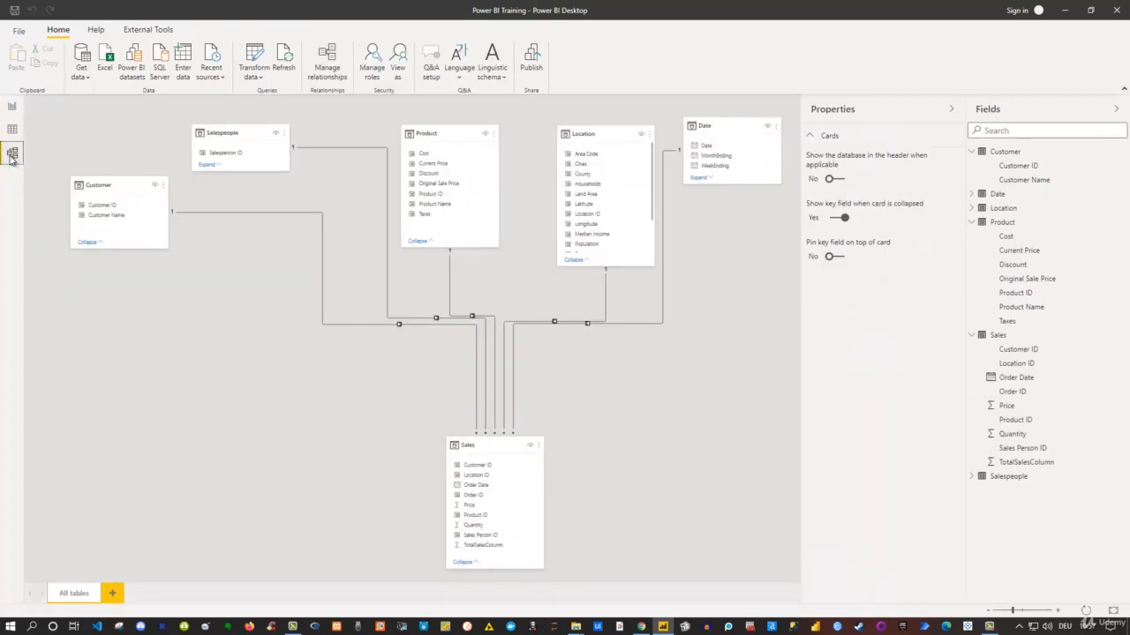
{"action": "right_click", "coordinate": [450, 277]}
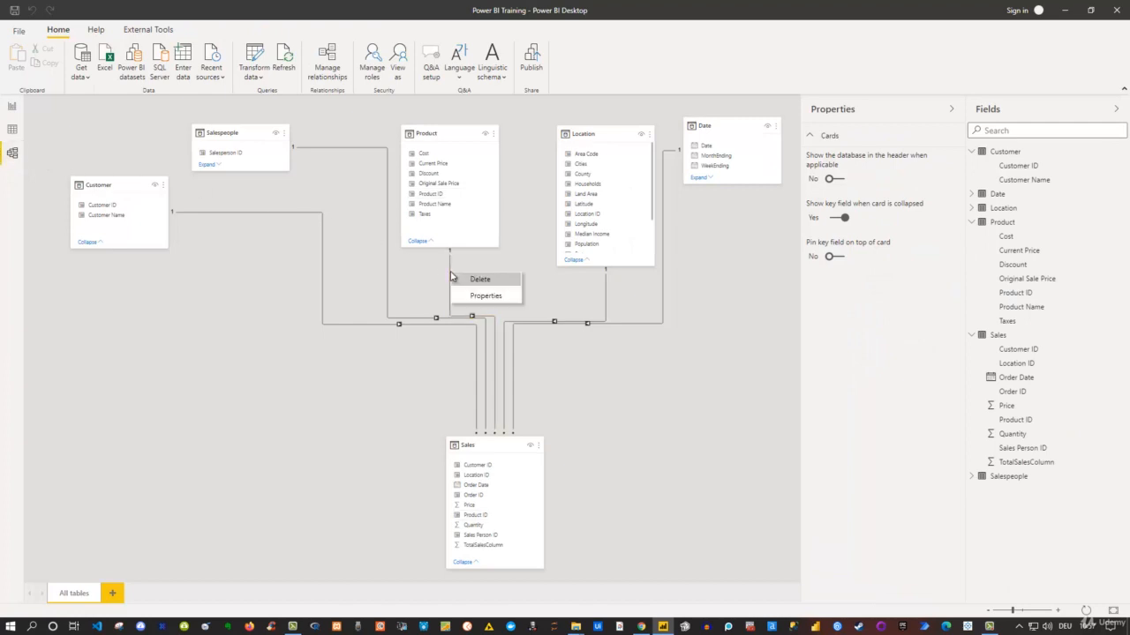
{"action": "left_click", "coordinate": [492, 282]}
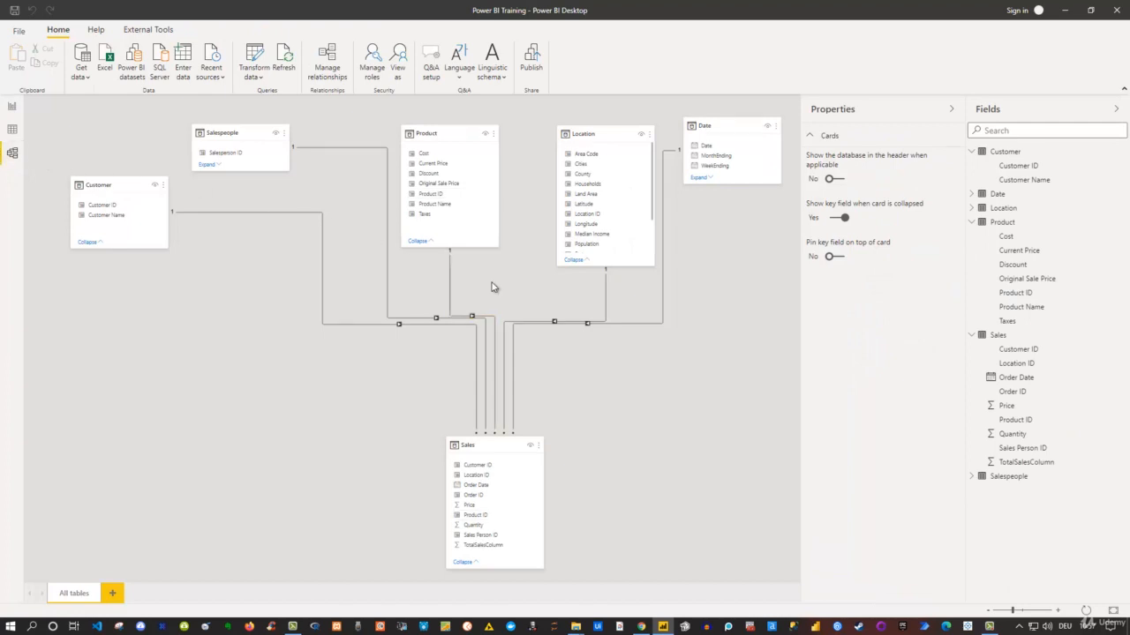
{"action": "left_click", "coordinate": [632, 335]}
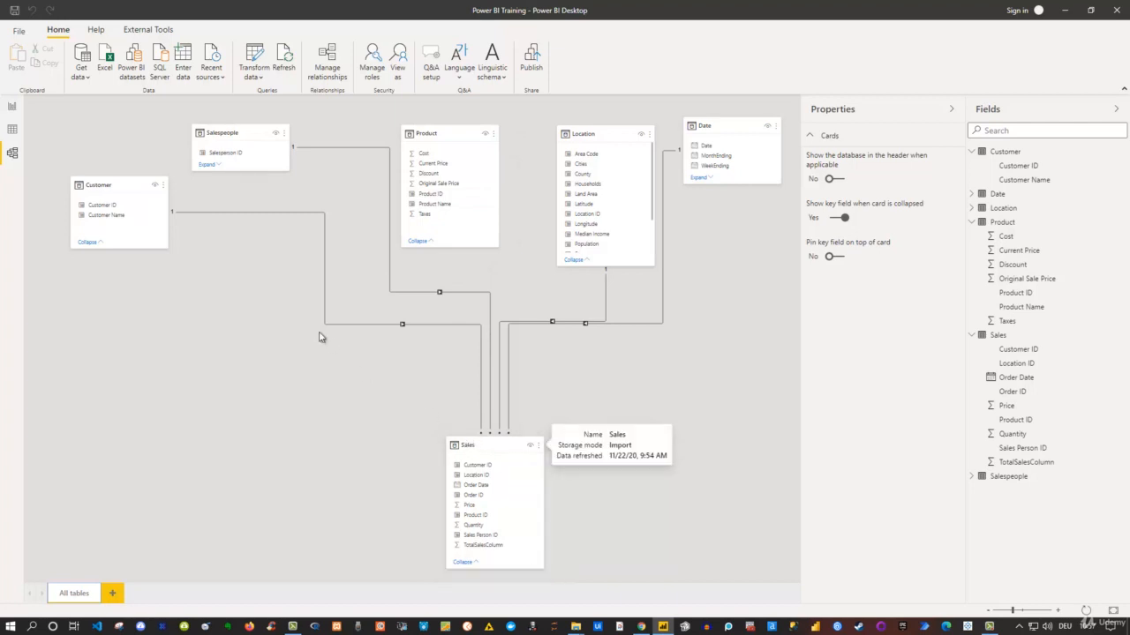
{"action": "left_click", "coordinate": [12, 107]}
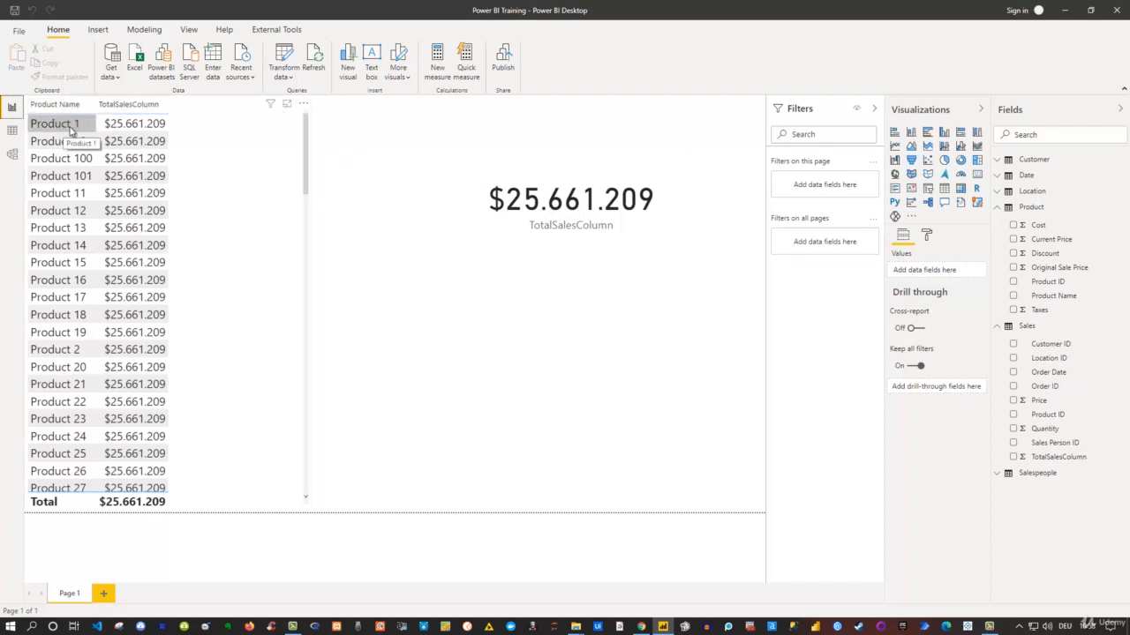
{"action": "left_click", "coordinate": [128, 106]}
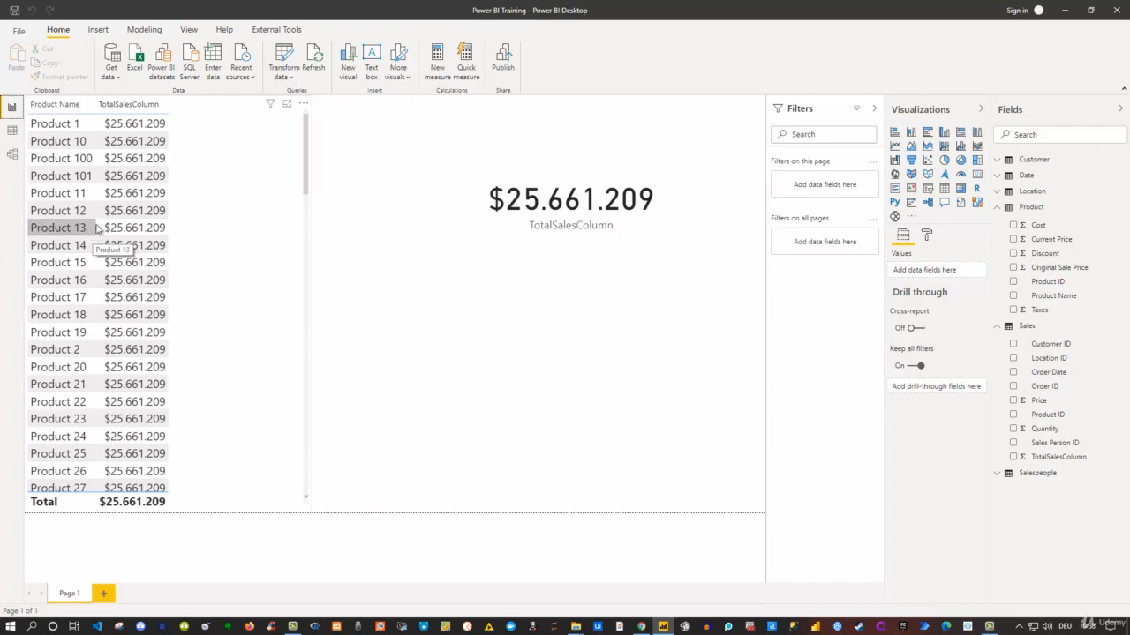
Step: Recreate the relationship from Product ID in the Product table to Product ID in the Sales table and return to the report
{"action": "left_click", "coordinate": [13, 159]}
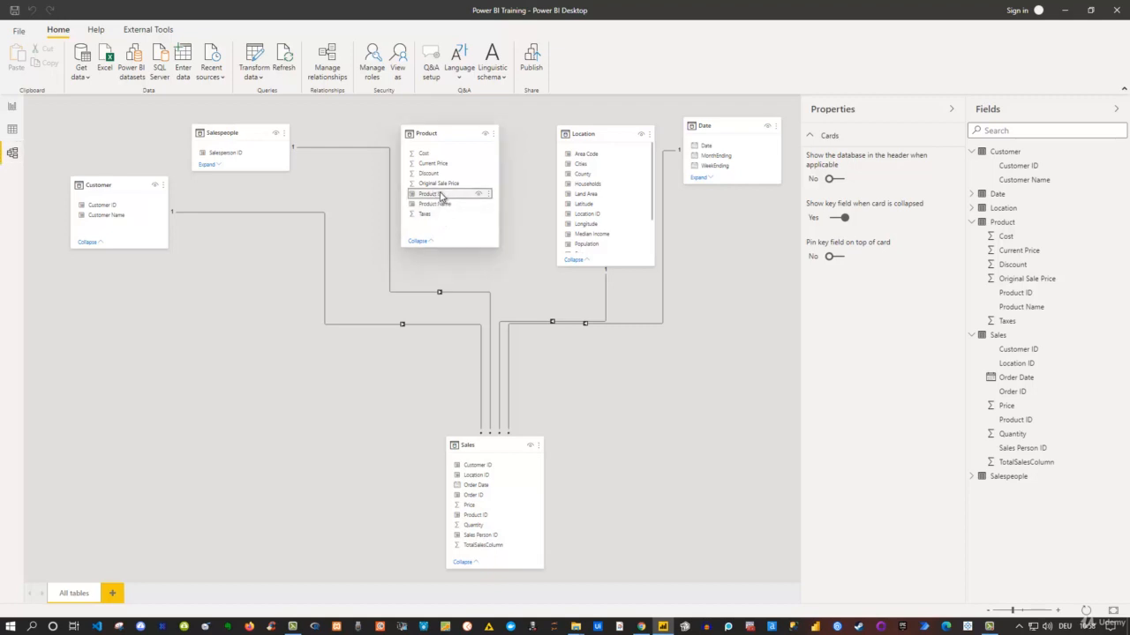
{"action": "left_click_drag", "start_coordinate": [447, 194], "coordinate": [477, 519]}
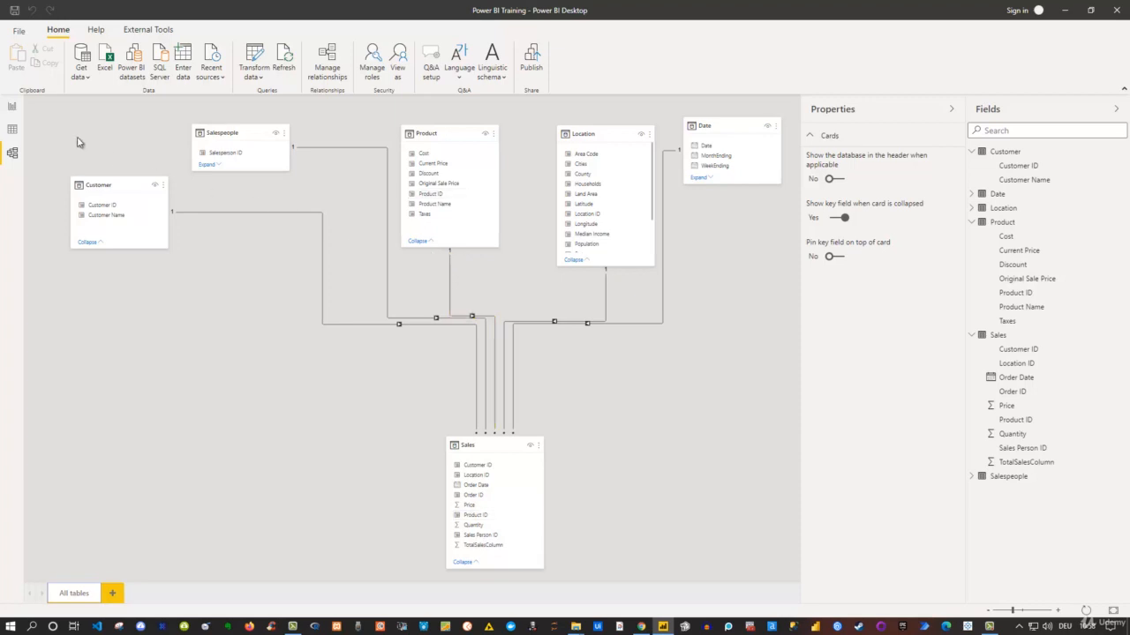
{"action": "left_click", "coordinate": [13, 108]}
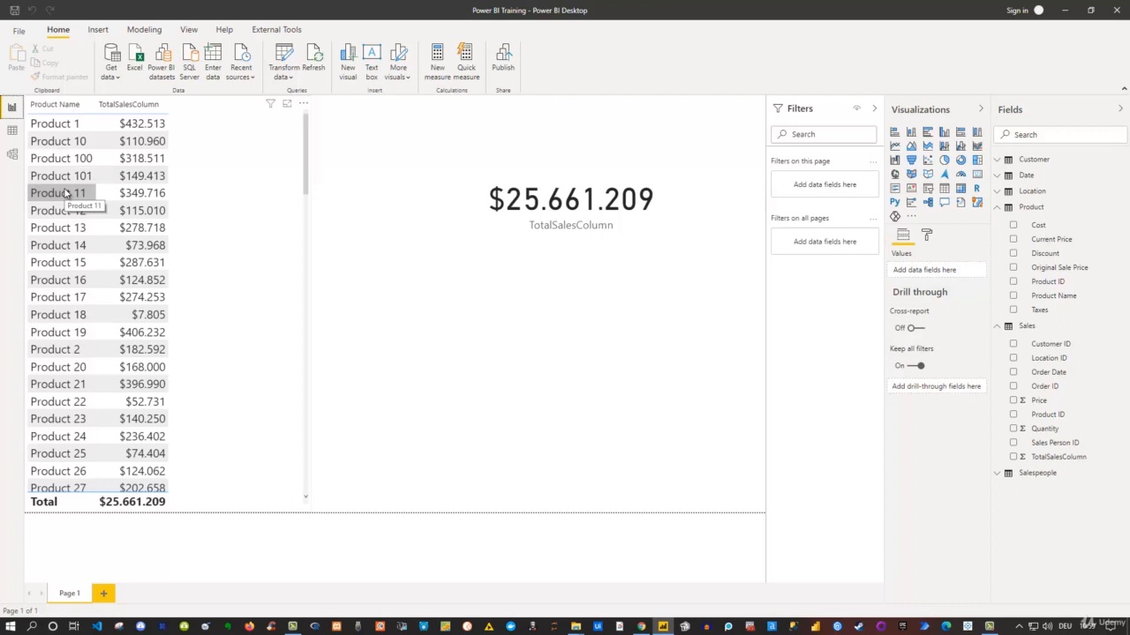
Step: Sort the Product table's Product Name column by Product ID
{"action": "left_click", "coordinate": [11, 133]}
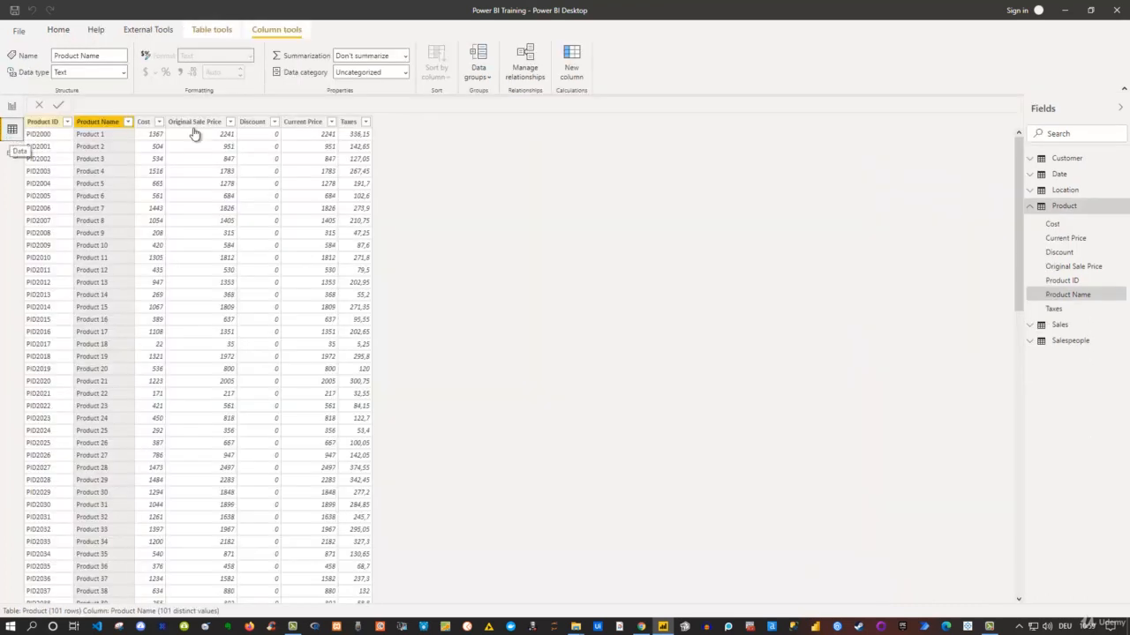
{"action": "left_click", "coordinate": [1063, 208]}
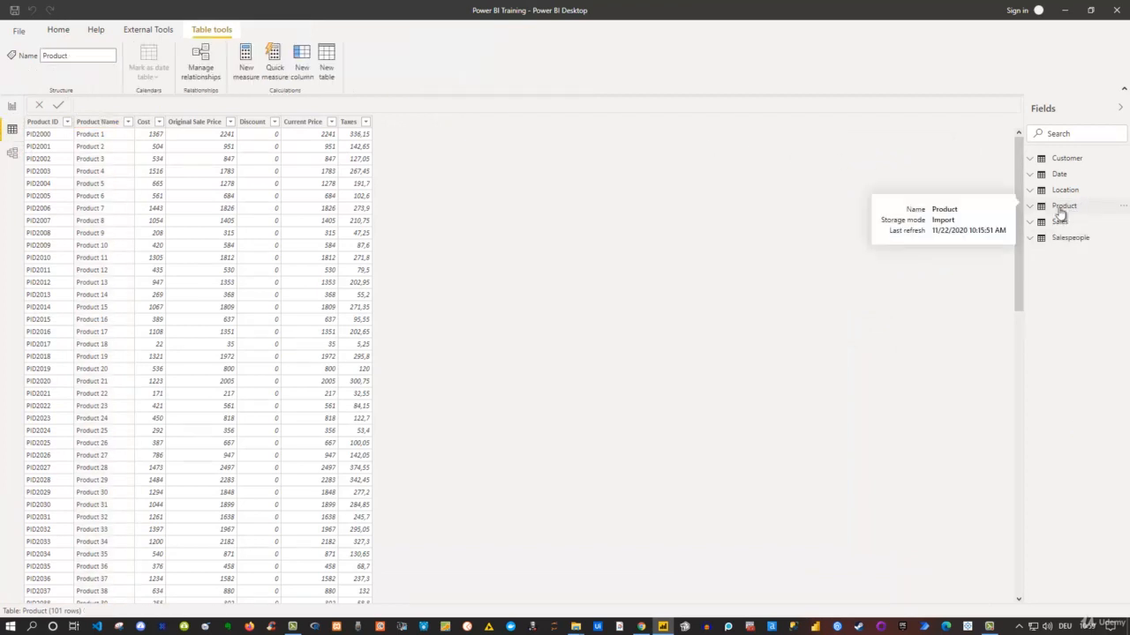
{"action": "left_click", "coordinate": [99, 126]}
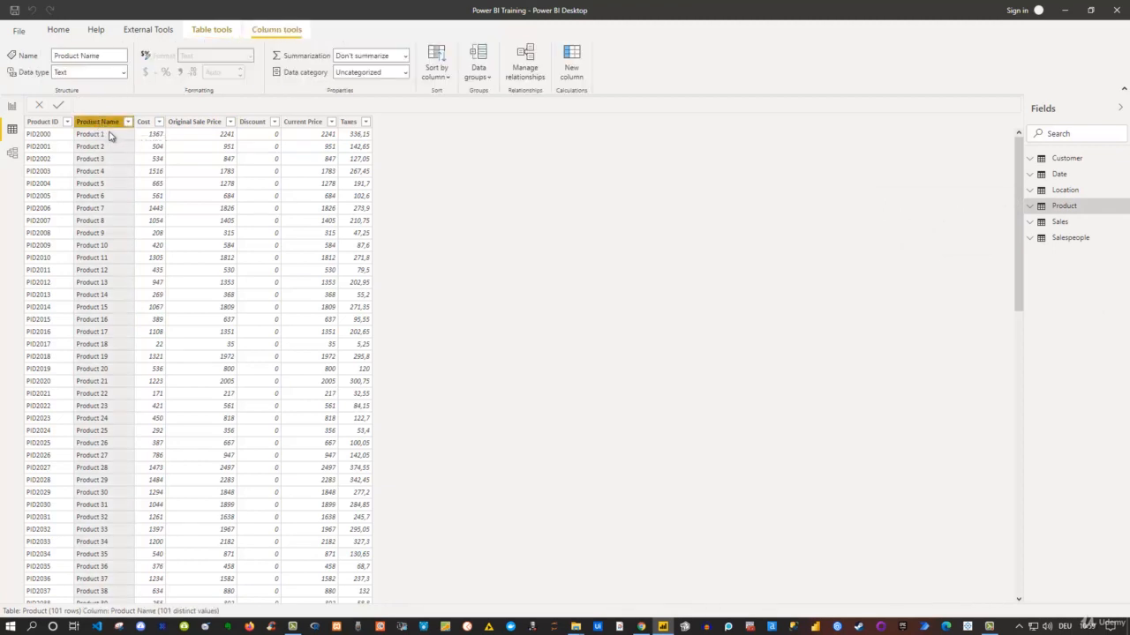
{"action": "left_click", "coordinate": [11, 106]}
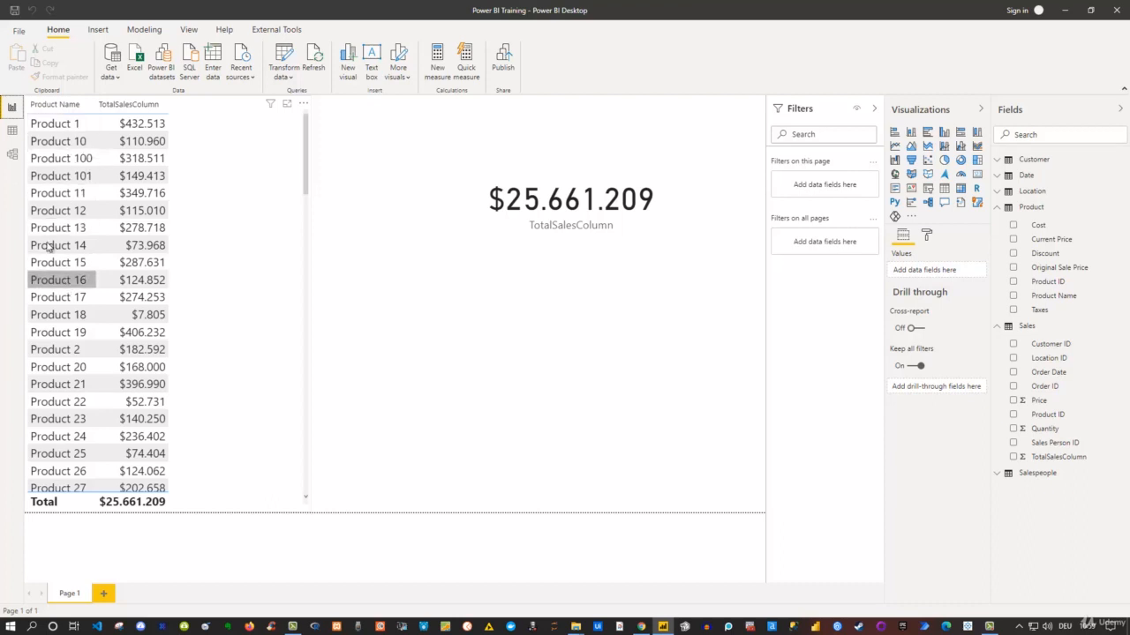
{"action": "left_click", "coordinate": [12, 130]}
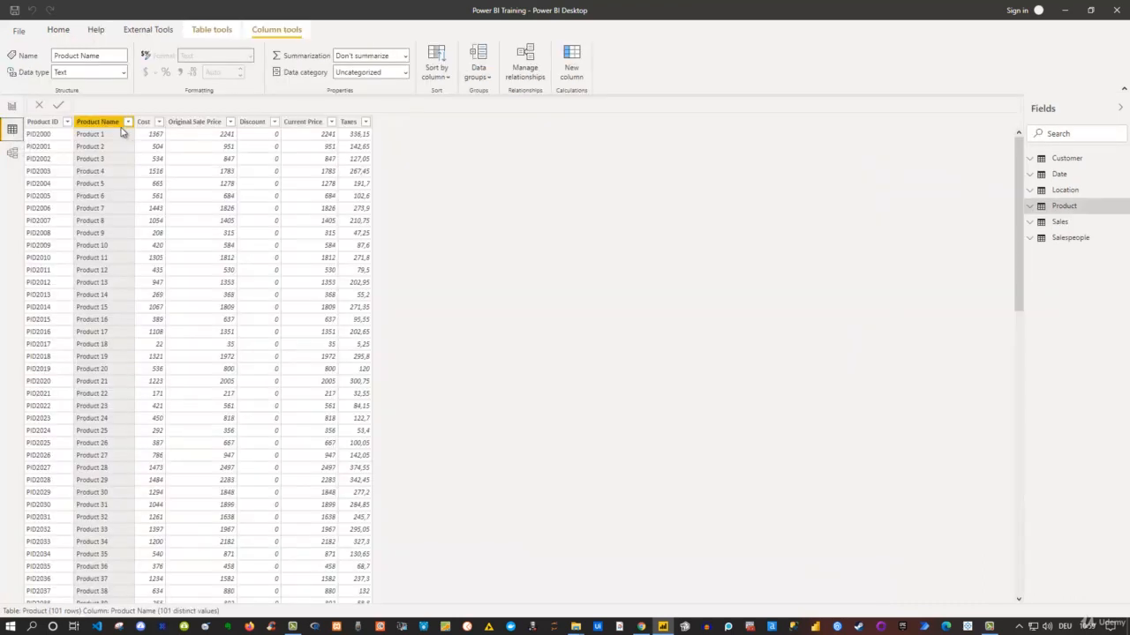
{"action": "left_click", "coordinate": [12, 107]}
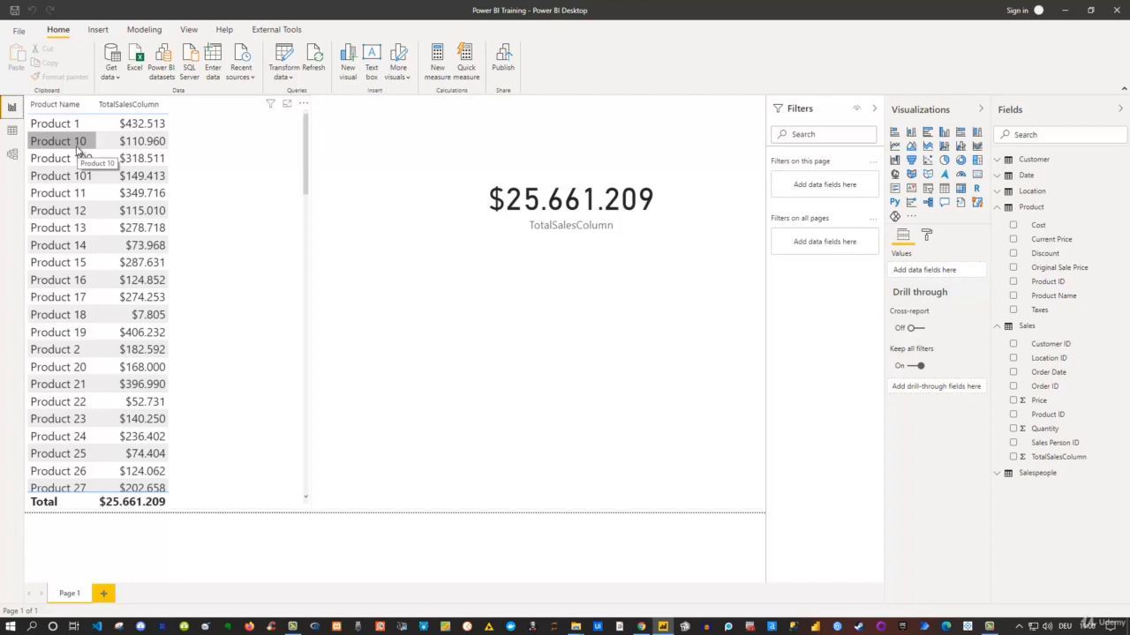
{"action": "left_click", "coordinate": [12, 132]}
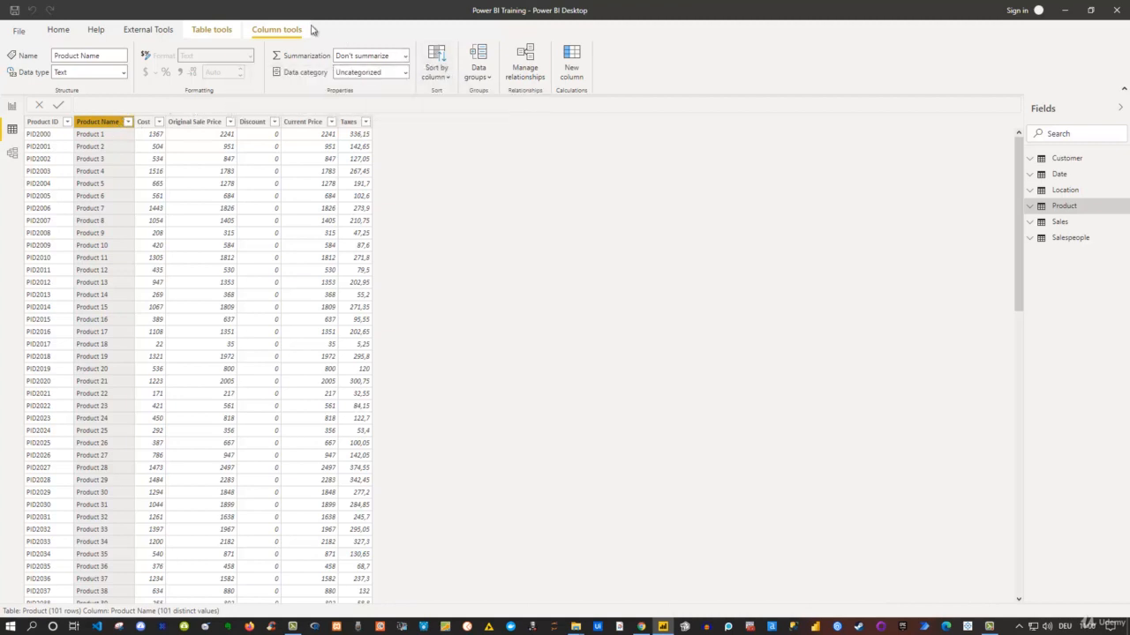
{"action": "left_click", "coordinate": [443, 78]}
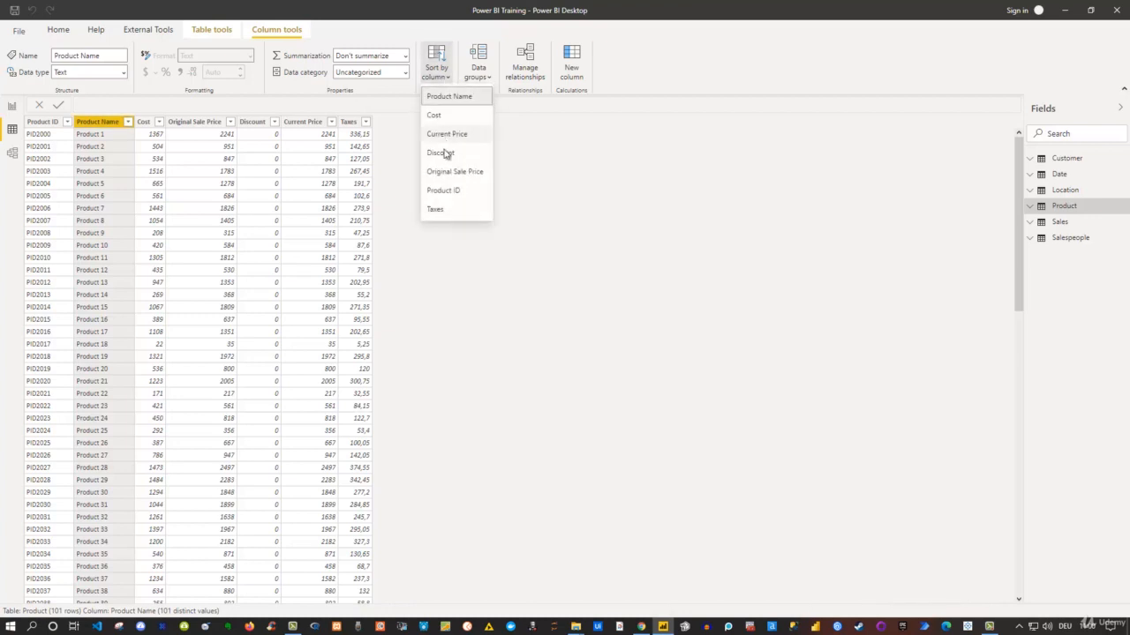
{"action": "left_click", "coordinate": [446, 192]}
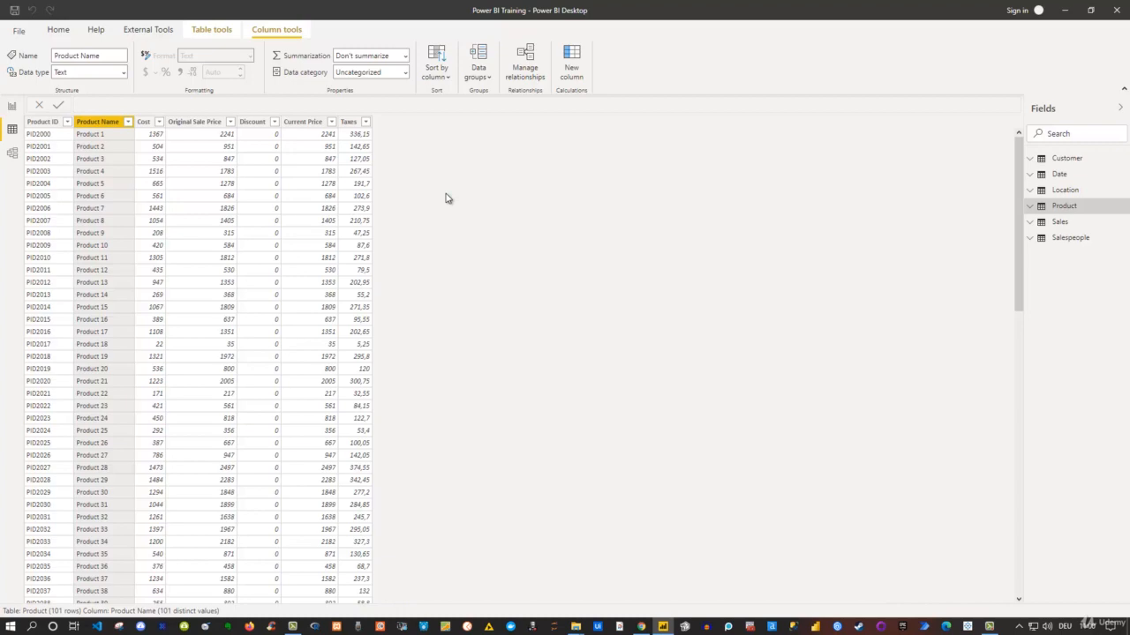
Step: Compare the product order in the report table with the Product ID column in the Product table's data
{"action": "left_click", "coordinate": [12, 107]}
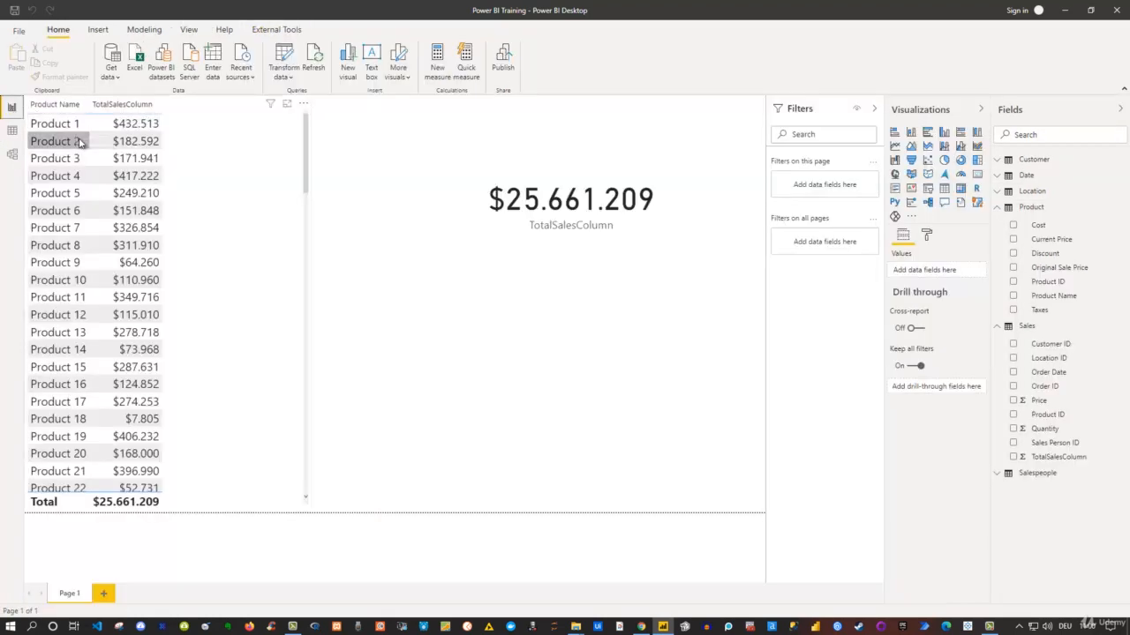
{"action": "left_click", "coordinate": [13, 130]}
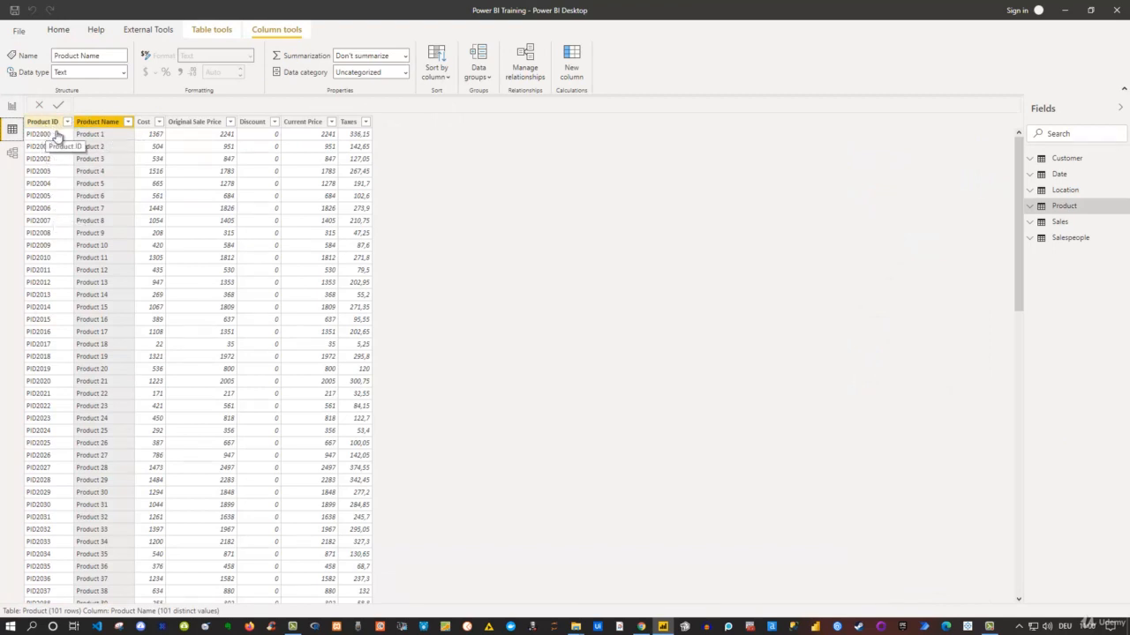
{"action": "left_click", "coordinate": [13, 107]}
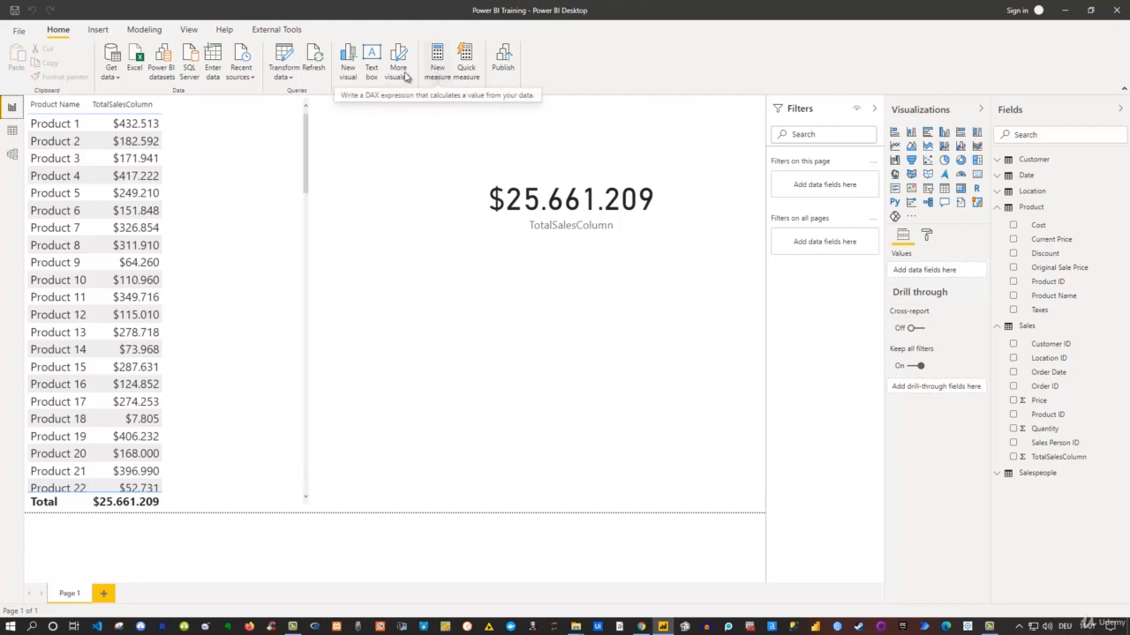
Step: Examine TotalSalesColumn in the Sales table's row data and return to the report
{"action": "left_click", "coordinate": [155, 33]}
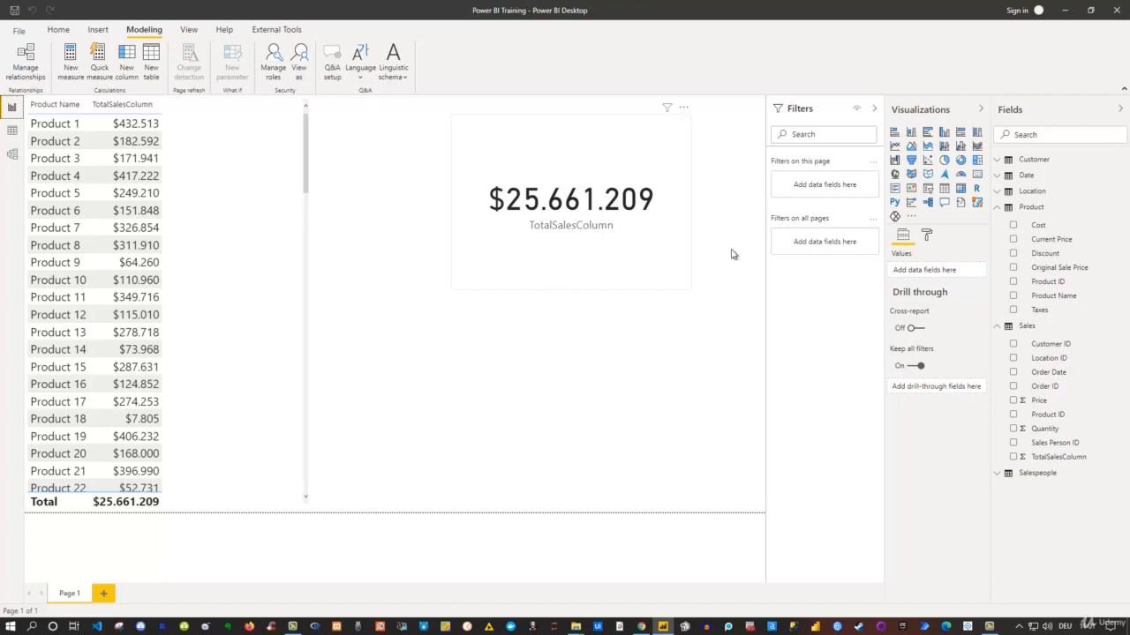
{"action": "left_click", "coordinate": [997, 208]}
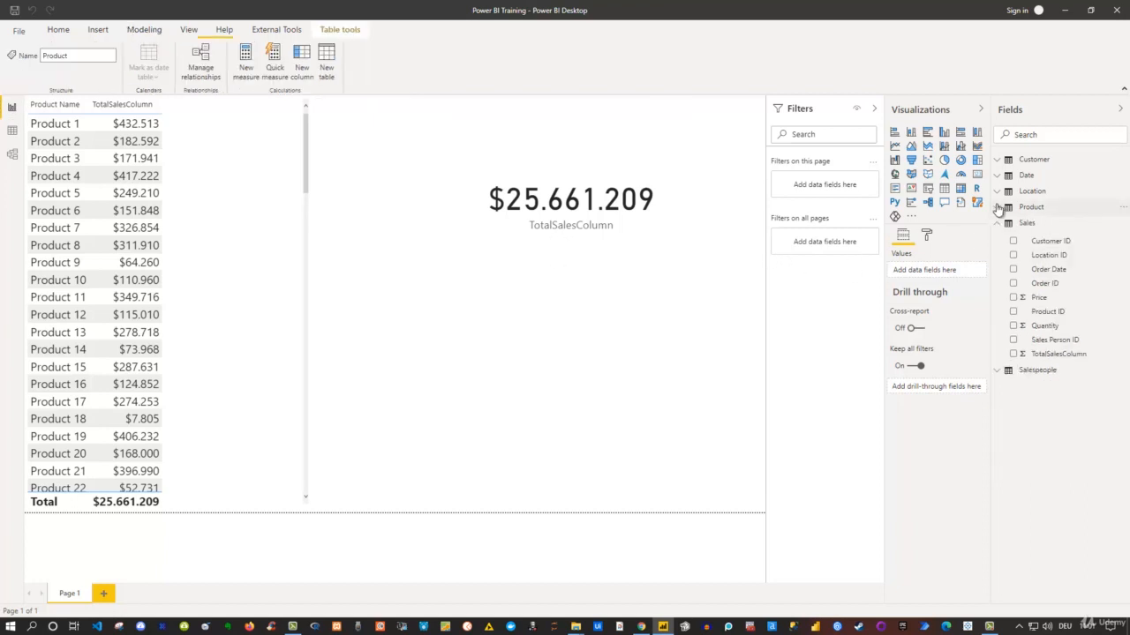
{"action": "left_click", "coordinate": [1080, 358]}
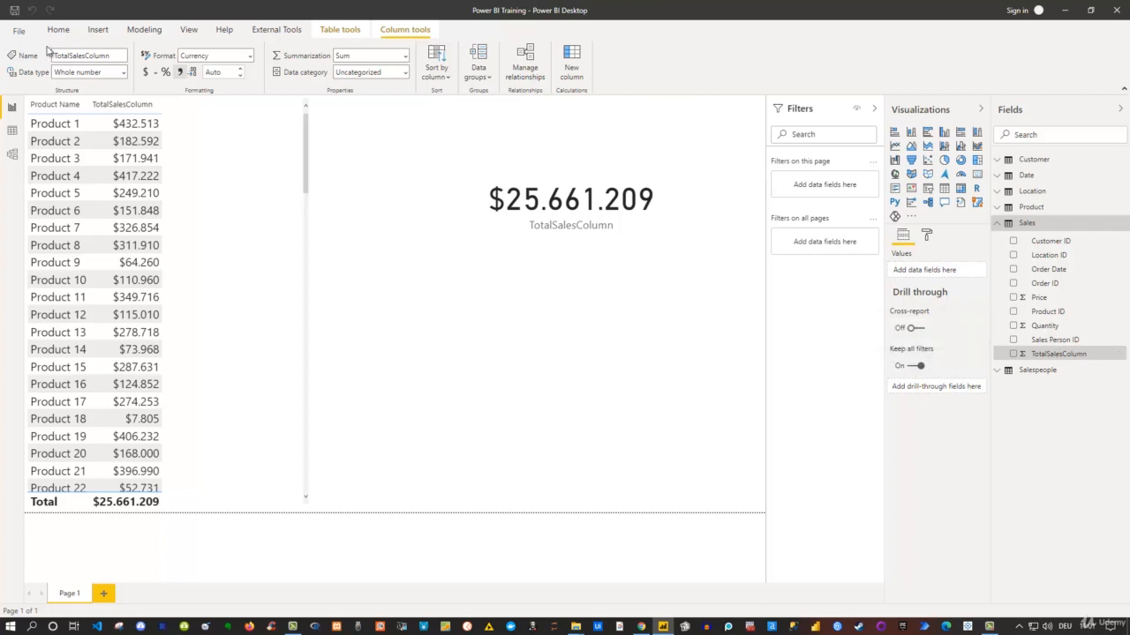
{"action": "left_click", "coordinate": [13, 134]}
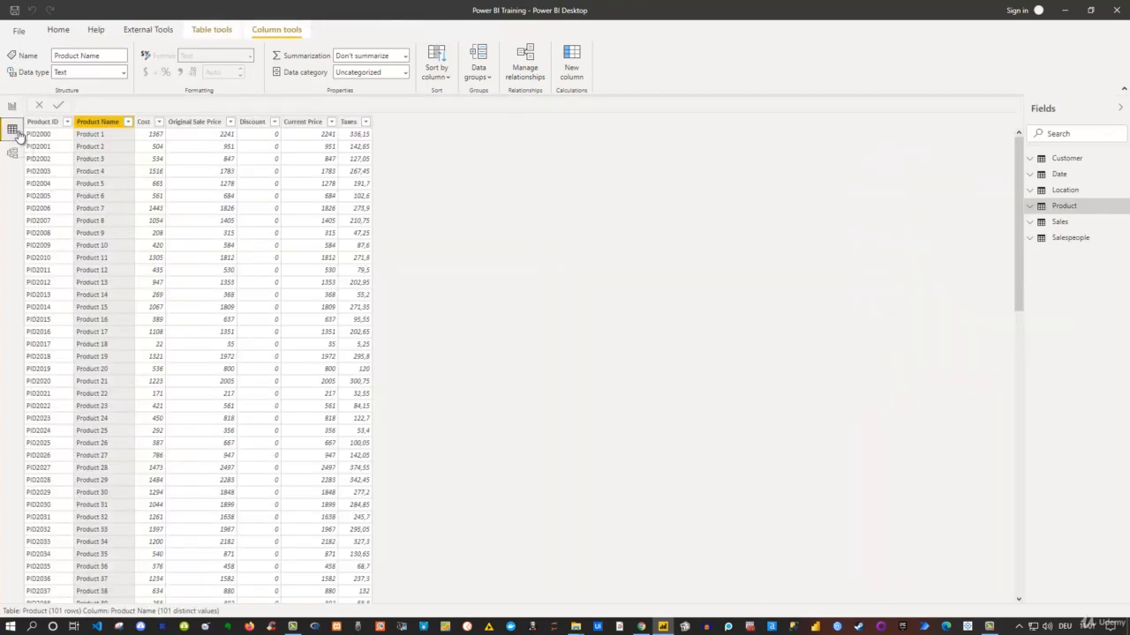
{"action": "left_click", "coordinate": [1063, 222]}
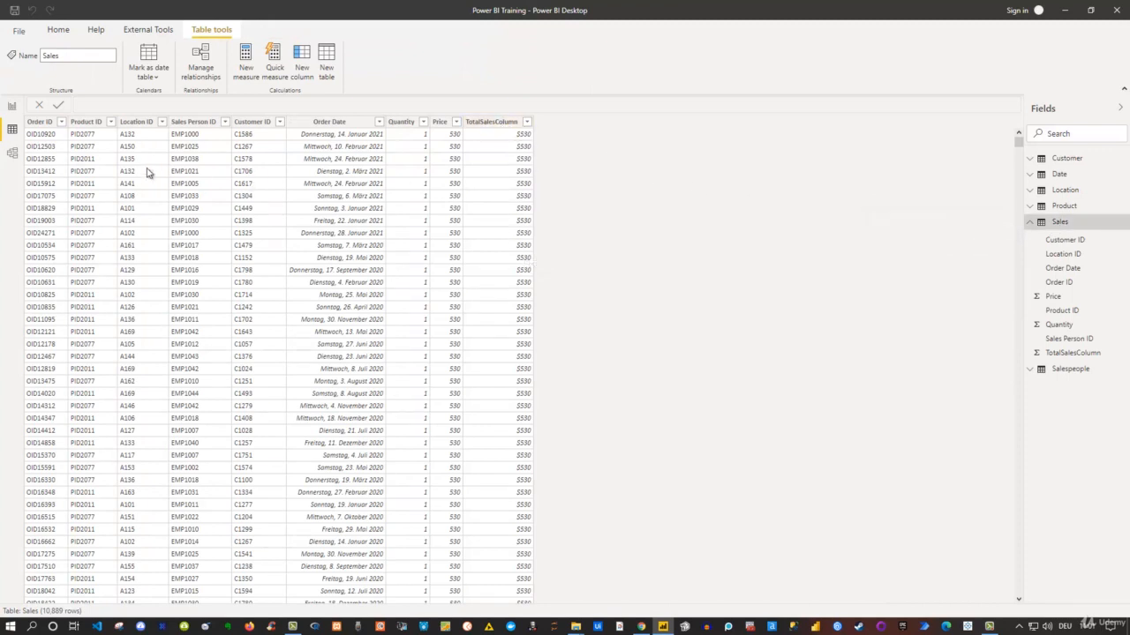
{"action": "left_click", "coordinate": [11, 107]}
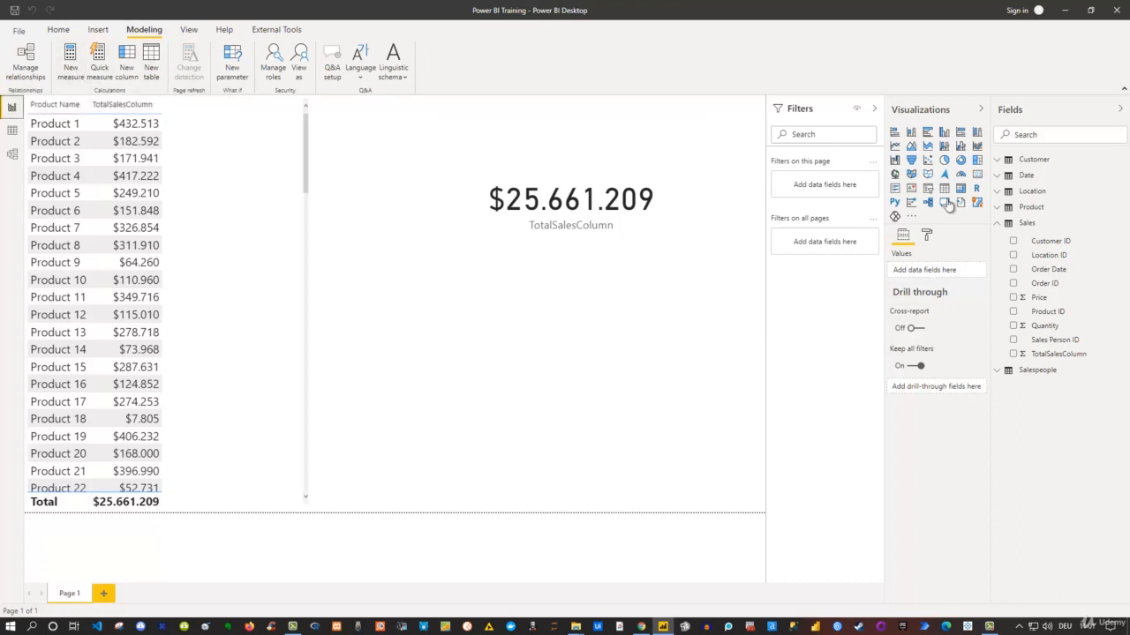
Step: Create a new measure named TotalSales in the Sales table, with the formula editor expanded and its text enlarged
{"action": "right_click", "coordinate": [1031, 229]}
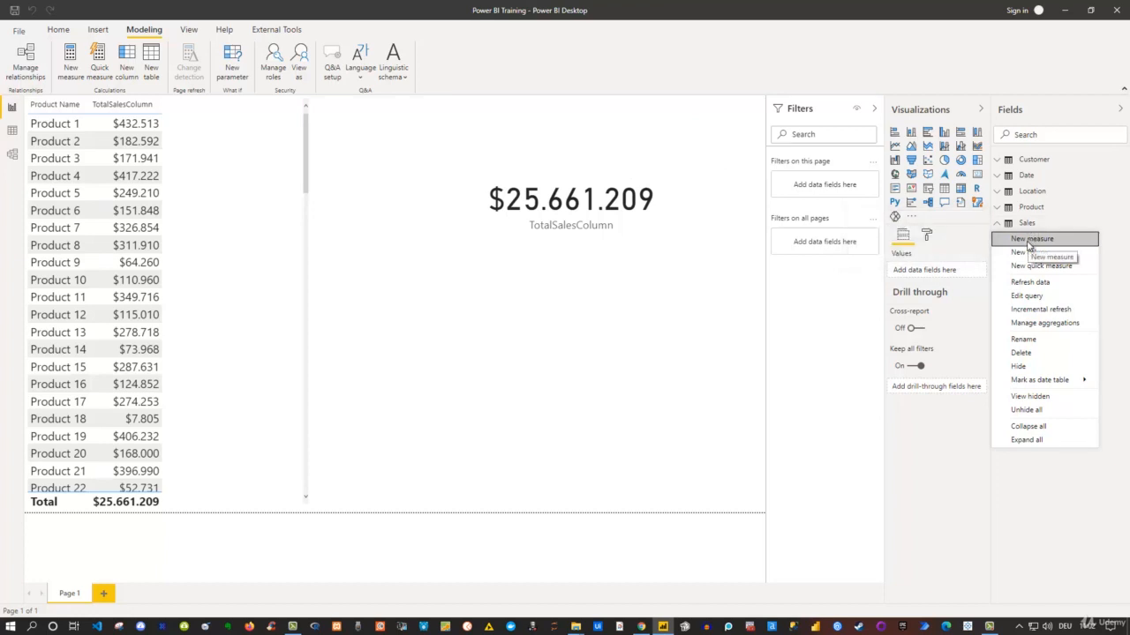
{"action": "left_click", "coordinate": [1028, 242]}
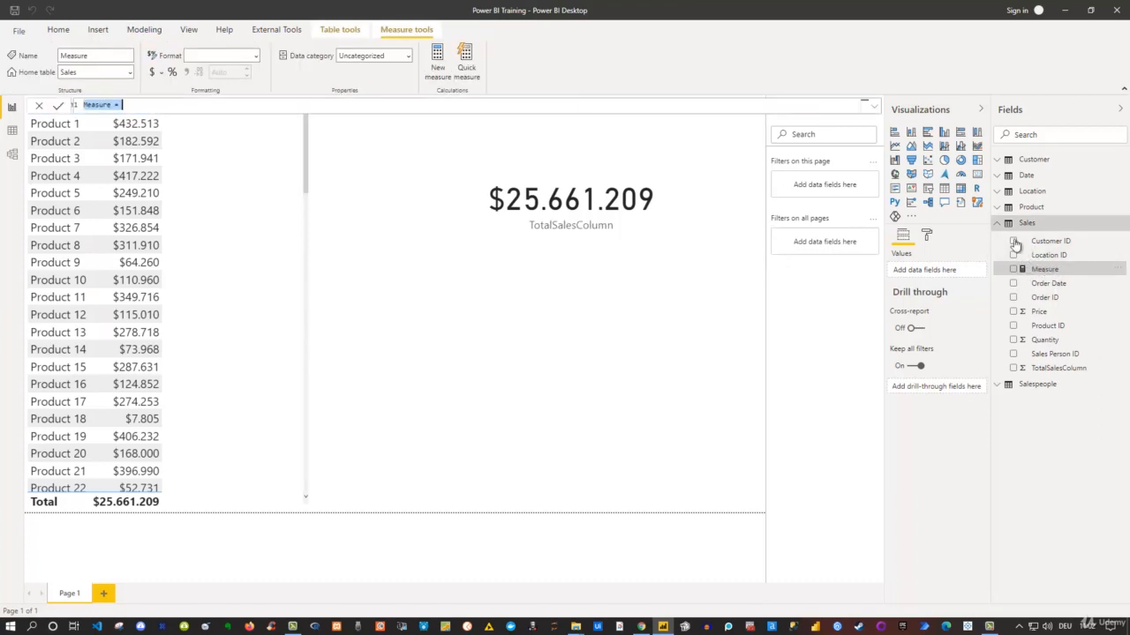
{"action": "left_click", "coordinate": [874, 106]}
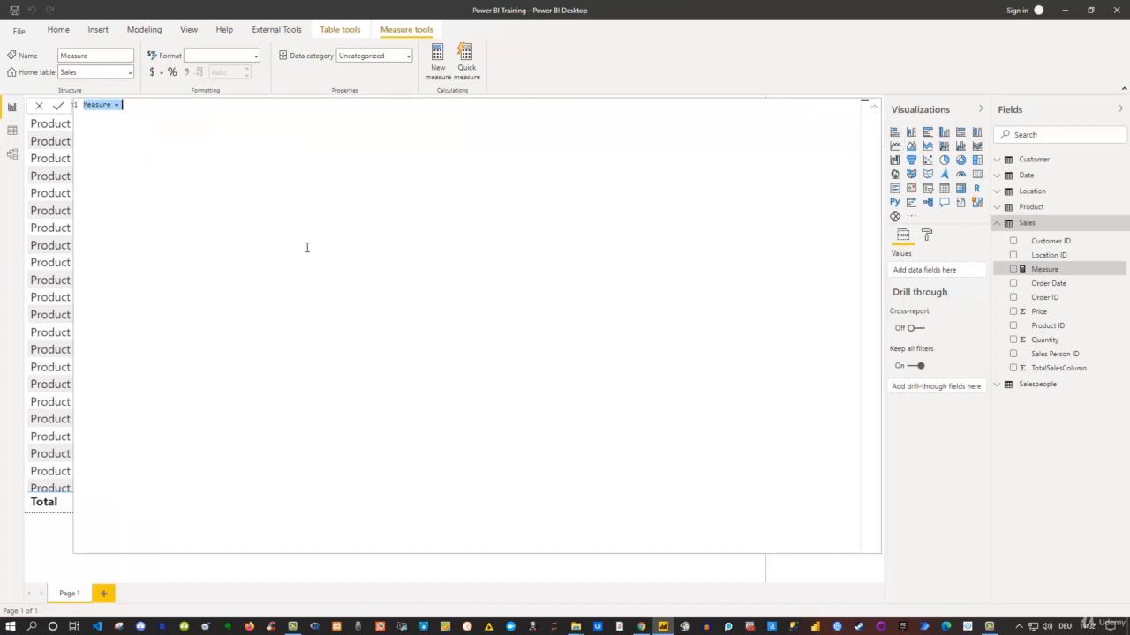
{"action": "scroll", "coordinate": [187, 296], "scroll_direction": "up", "scroll_amount": 8}
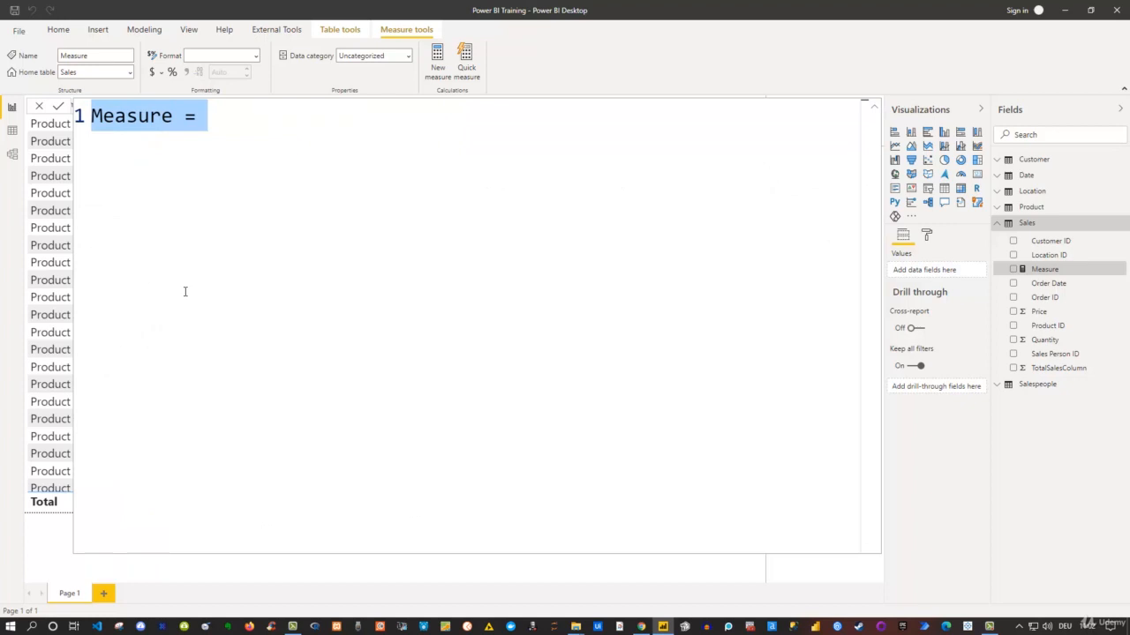
{"action": "type", "text": "Total"}
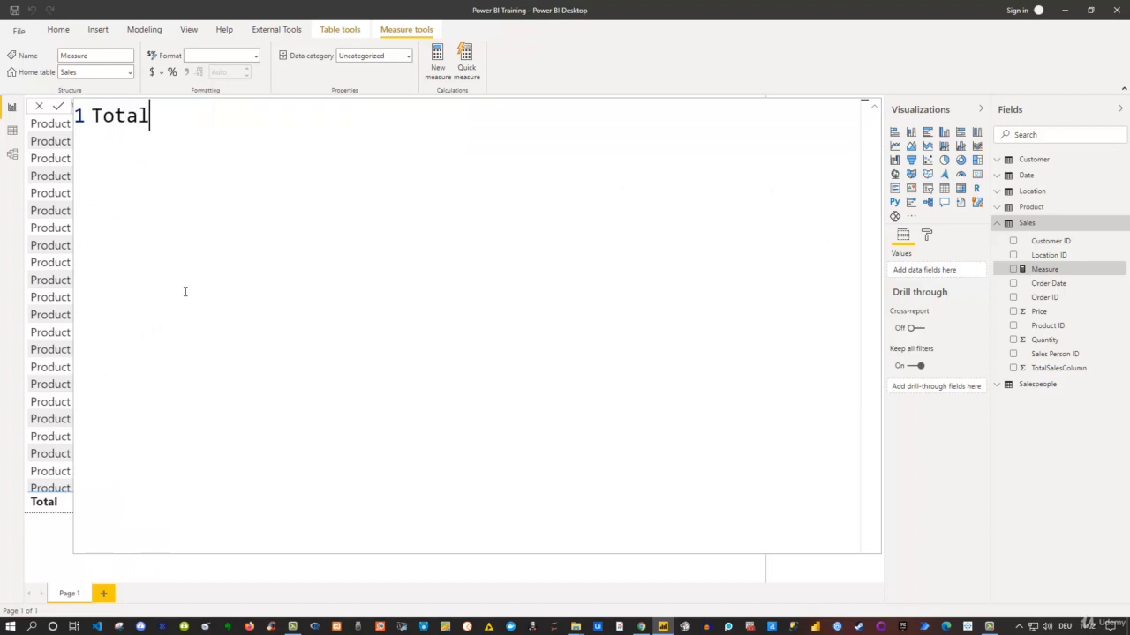
{"action": "type", "text": "Sael"}
{"action": "key", "text": "BackSpace"}
{"action": "key", "text": "BackSpace"}
{"action": "type", "text": "les"}
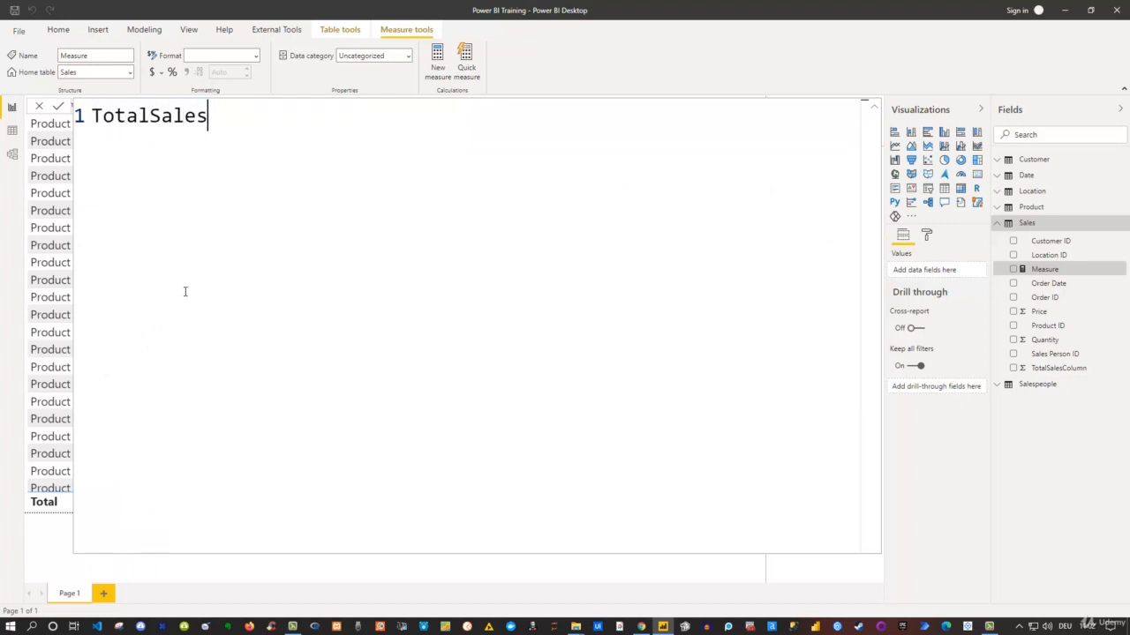
Step: Begin the TotalSales formula with the SUMX function, using the Sales table as its first argument
{"action": "type", "text": " = SU"}
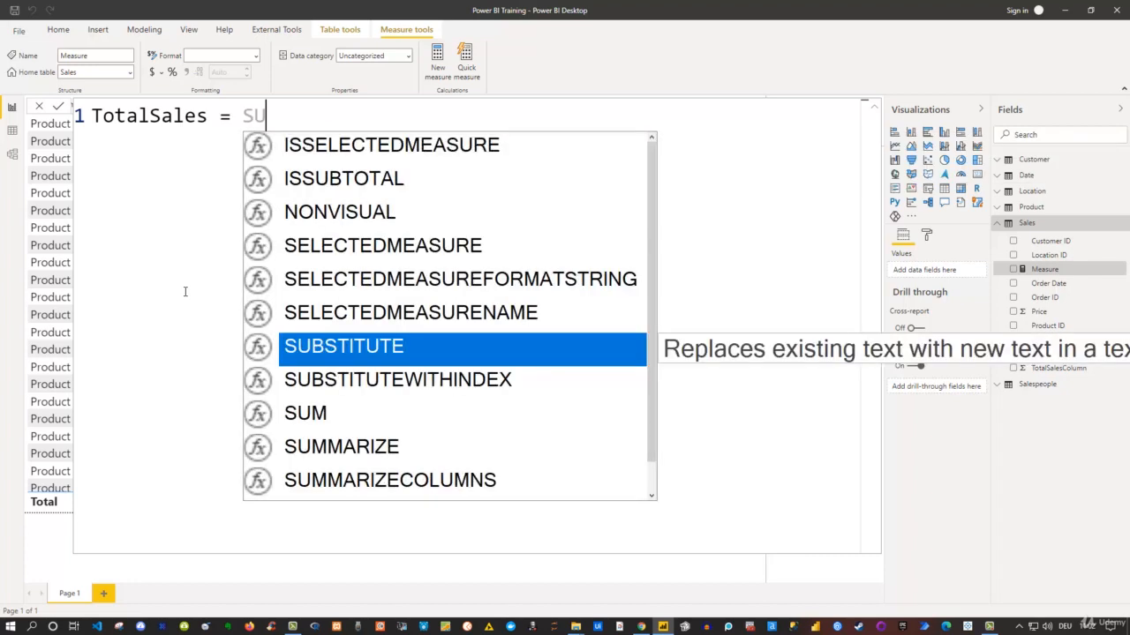
{"action": "type", "text": "MX"}
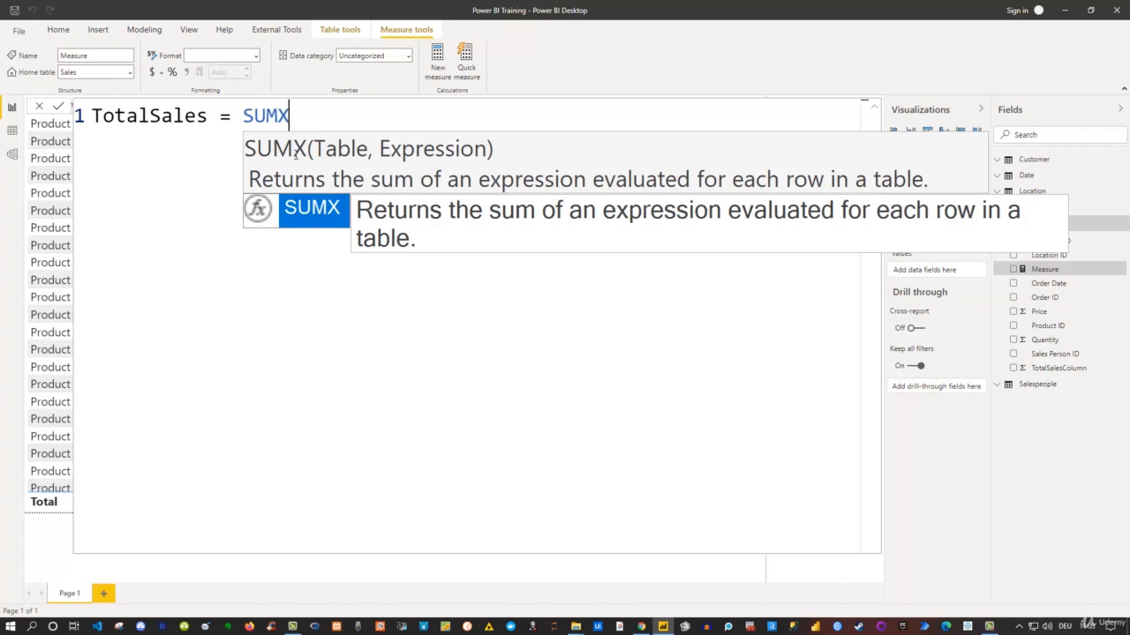
{"action": "type", "text": "(Sa"}
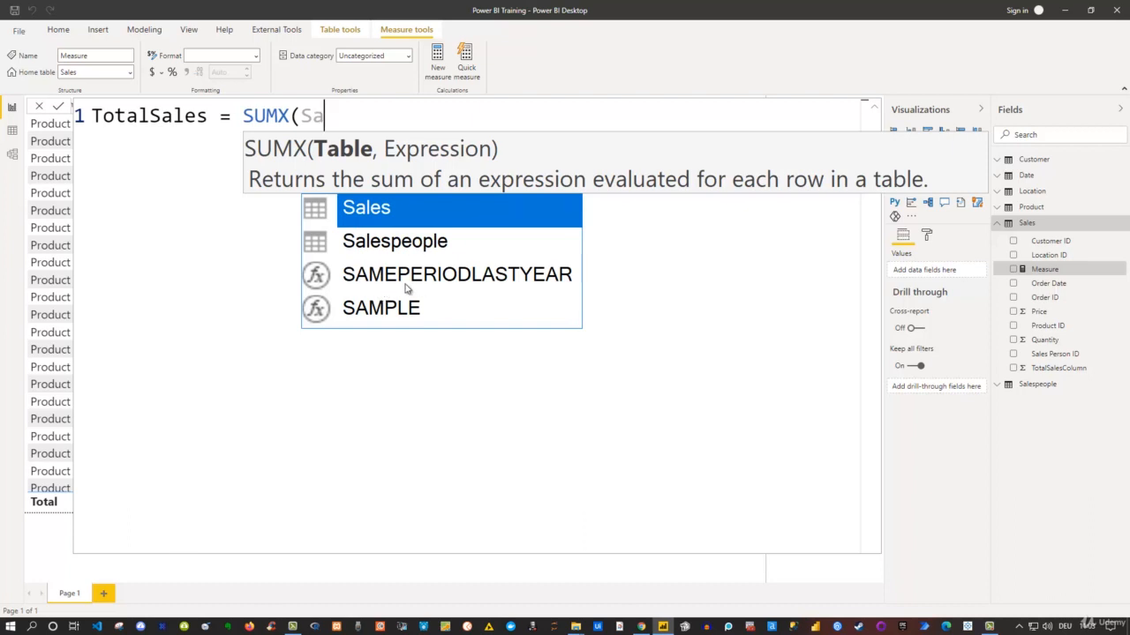
{"action": "key", "text": "Tab"}
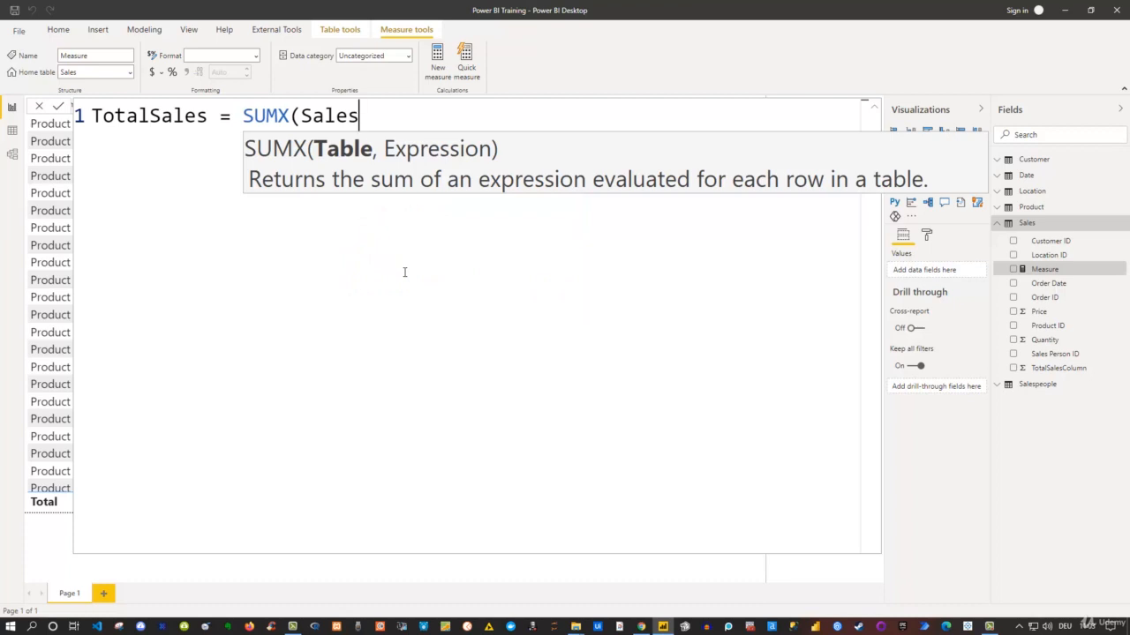
{"action": "type", "text": ","}
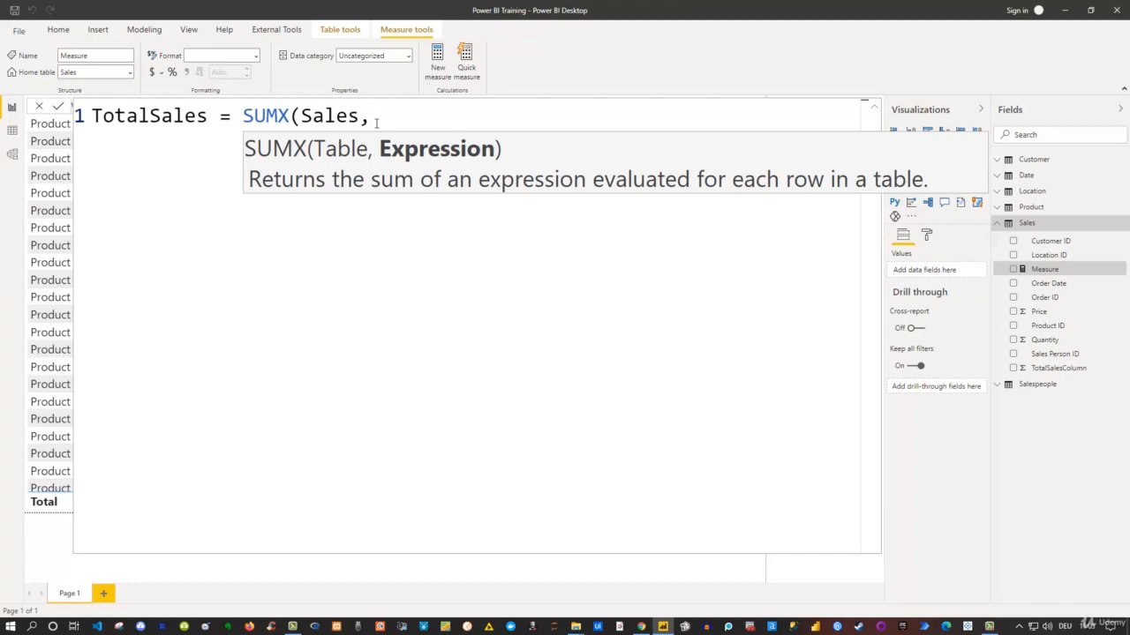
Step: Start the SUMX expression with the Sales[Price] column
{"action": "type", "text": "pric"}
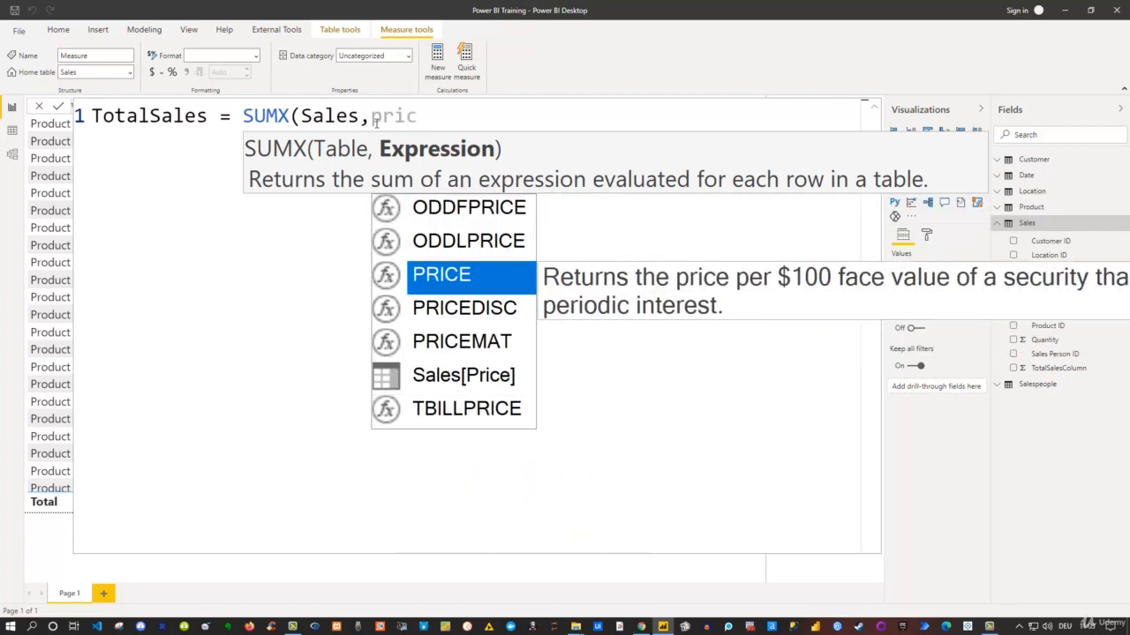
{"action": "key", "text": "Down"}
{"action": "key", "text": "Down"}
{"action": "key", "text": "Down"}
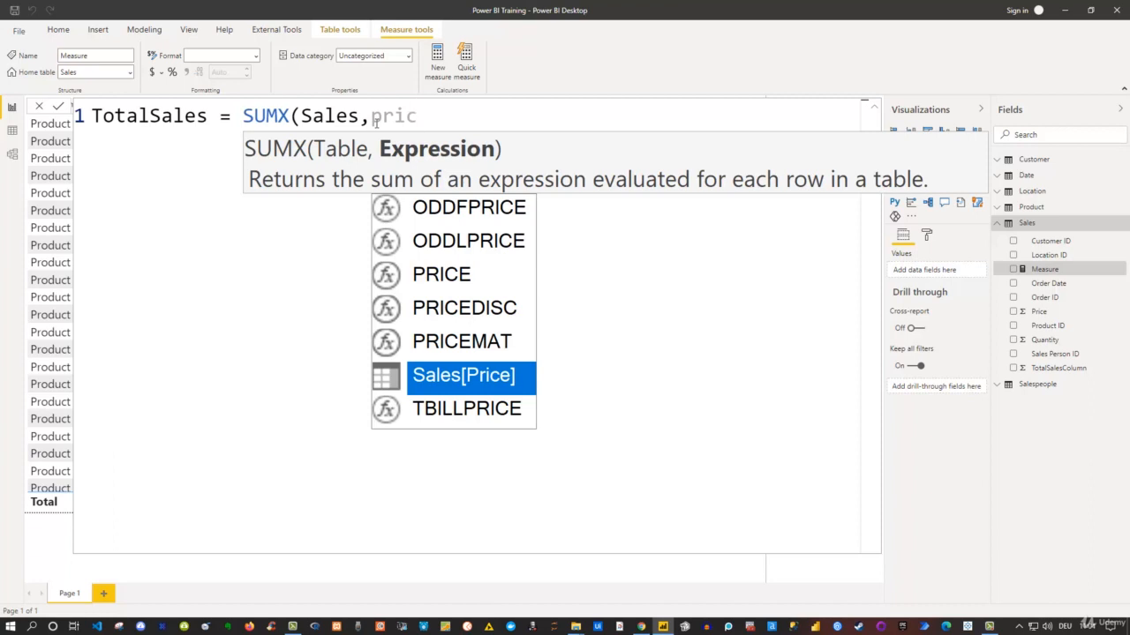
{"action": "key", "text": "Tab"}
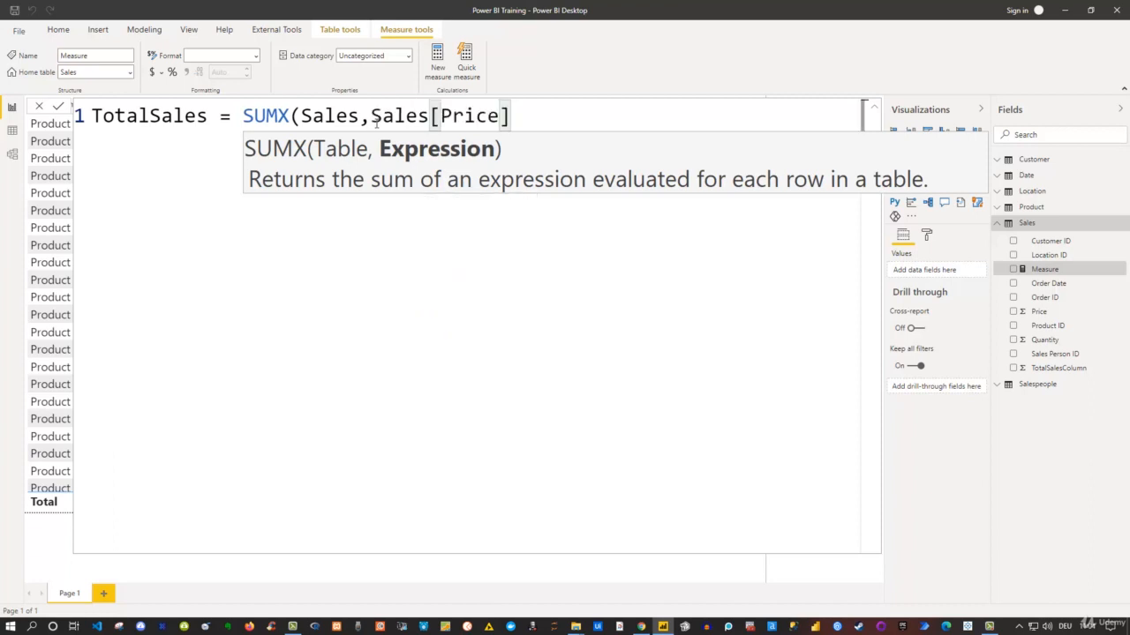
Step: Multiply the price by Sales[Quantity] in the SUMX expression, commit the closed formula and collapse the formula editor
{"action": "type", "text": "*"}
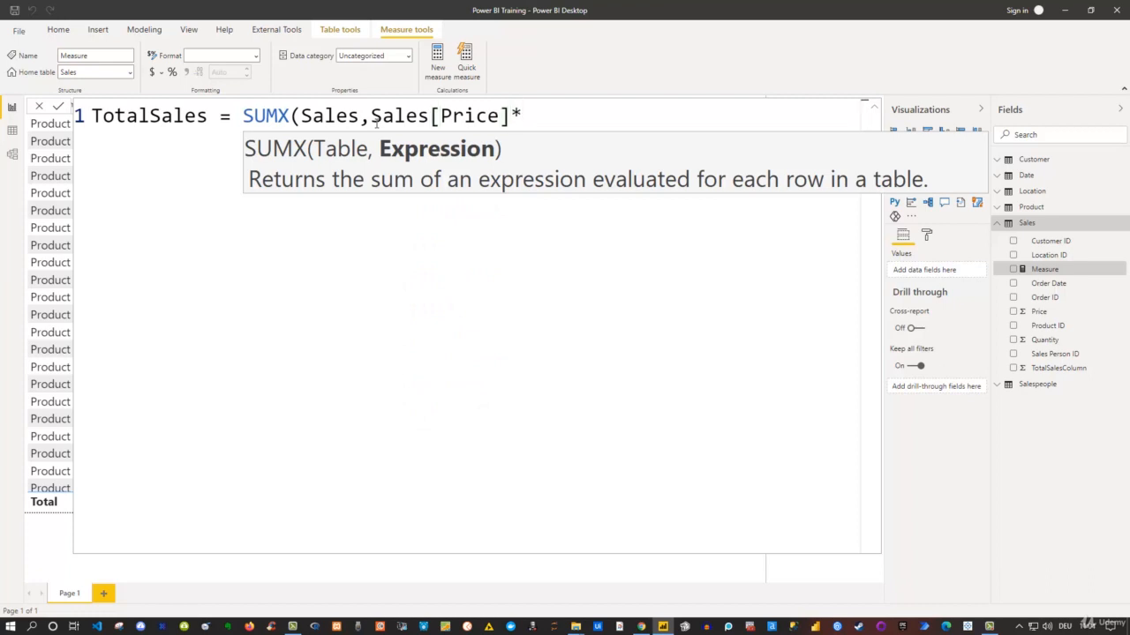
{"action": "type", "text": "qu"}
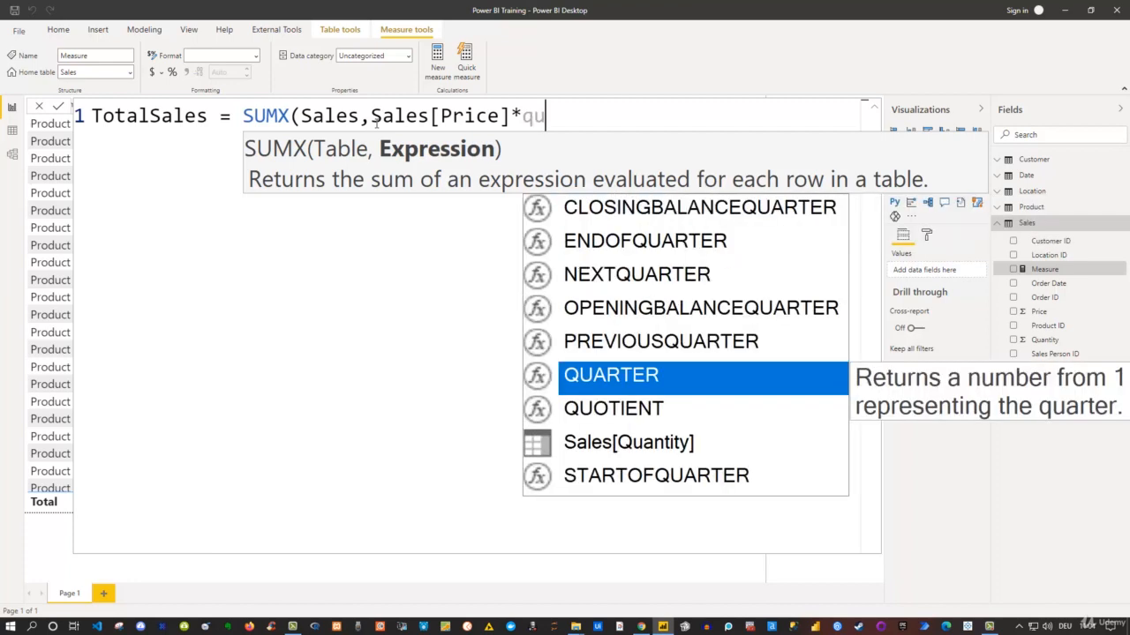
{"action": "key", "text": "Down"}
{"action": "key", "text": "Down"}
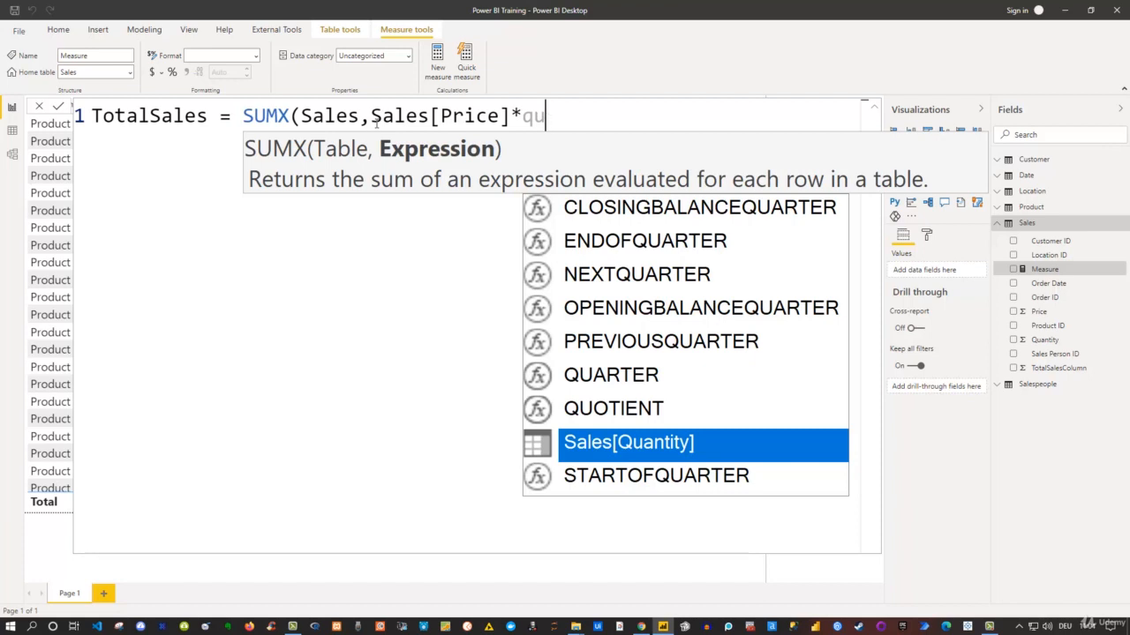
{"action": "key", "text": "Tab"}
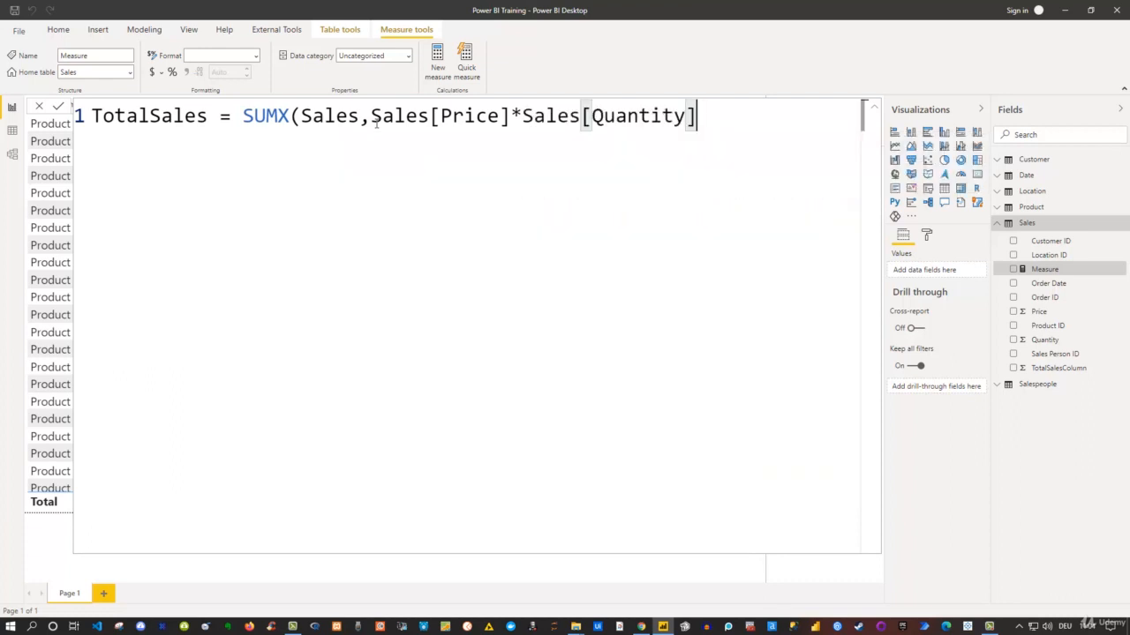
{"action": "type", "text": ")"}
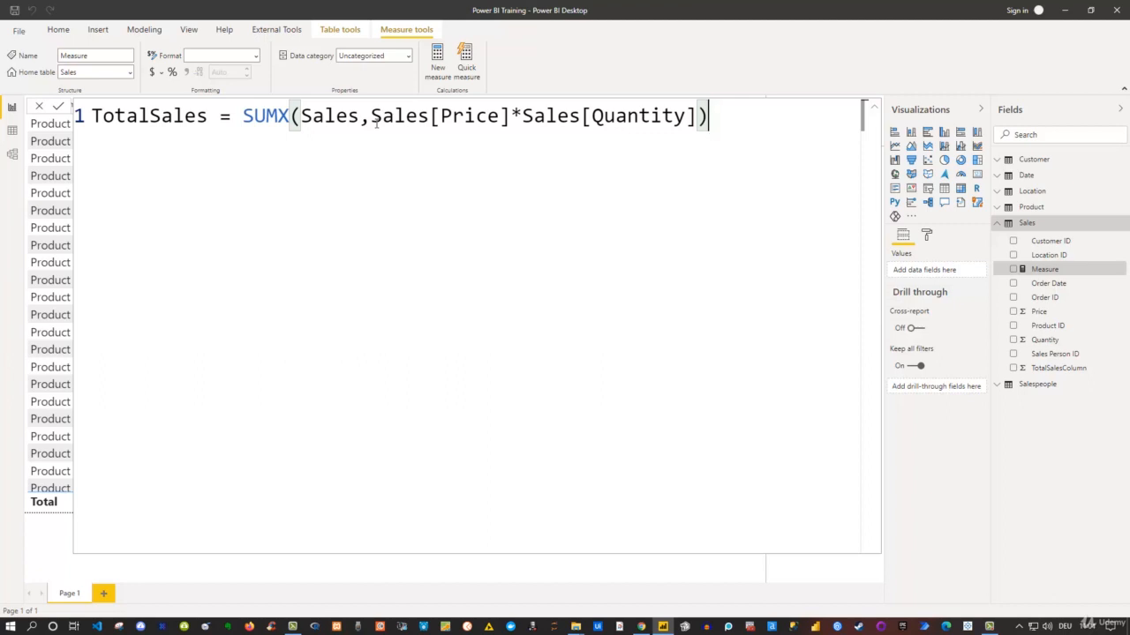
{"action": "key", "text": "Return"}
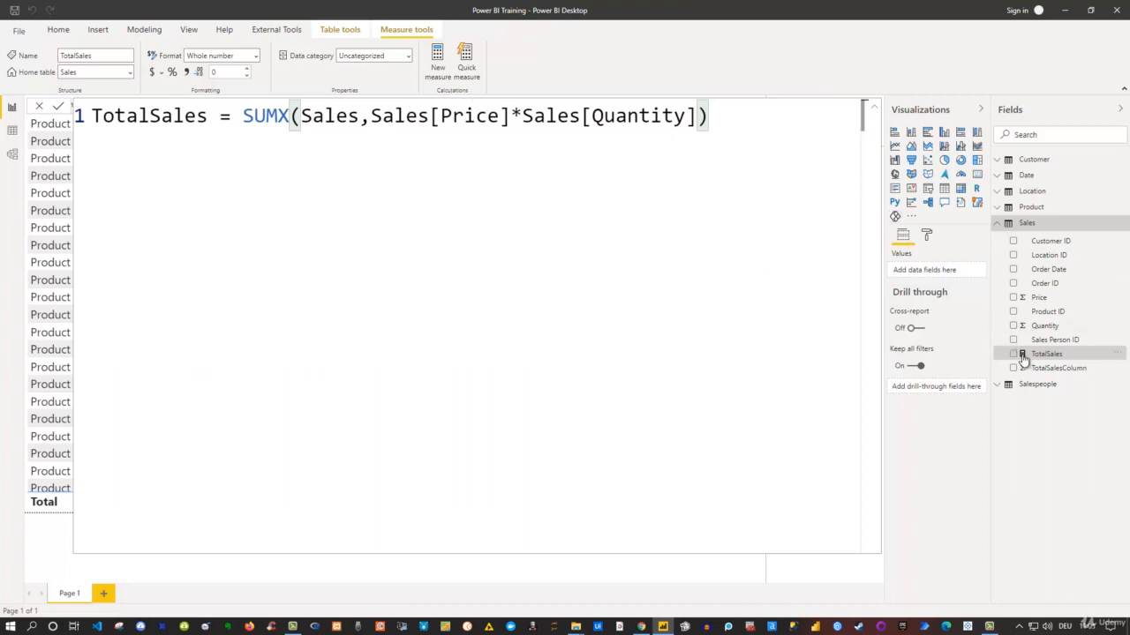
{"action": "left_click", "coordinate": [872, 109]}
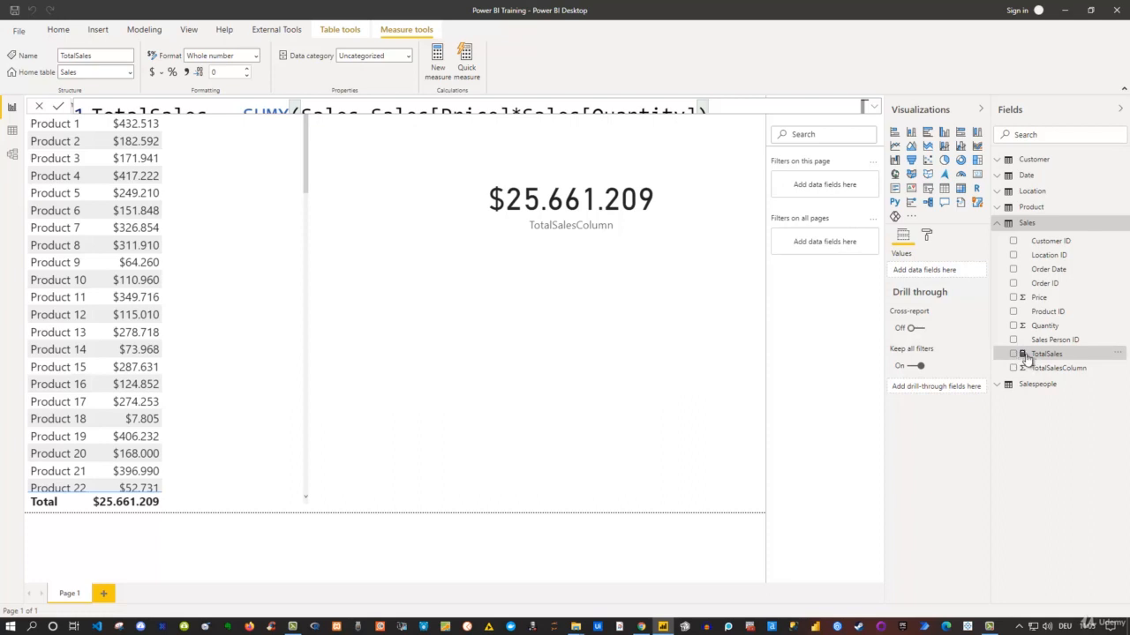
Step: Add the TotalSales measure to the product sales table and format the measure as dollar currency
{"action": "left_click", "coordinate": [271, 232]}
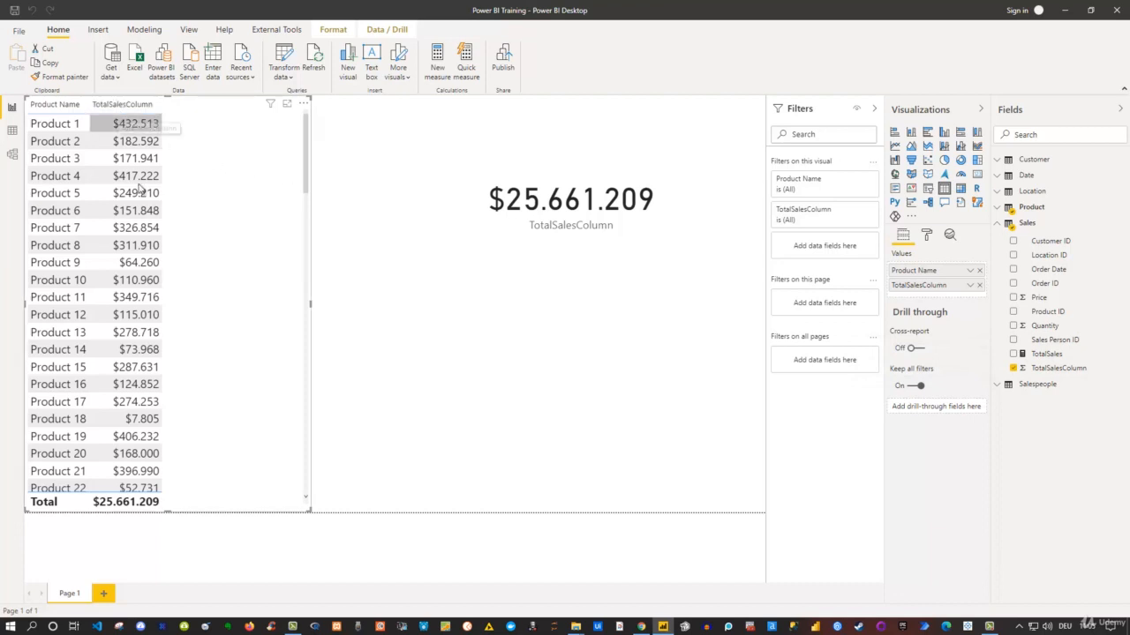
{"action": "left_click", "coordinate": [1014, 354]}
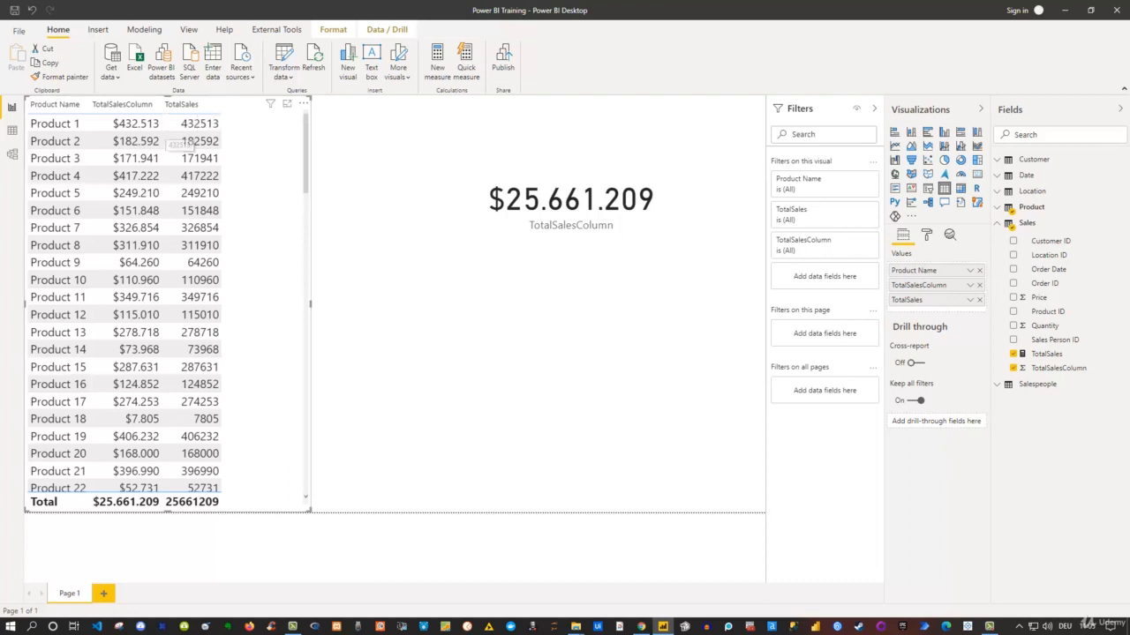
{"action": "left_click", "coordinate": [1043, 355]}
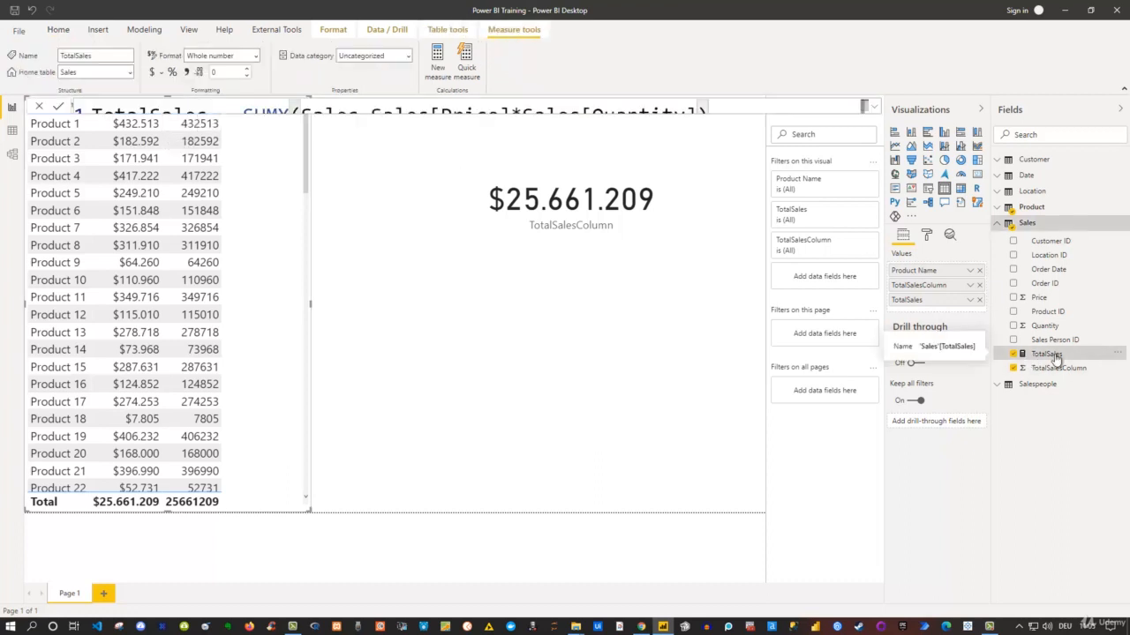
{"action": "left_click", "coordinate": [153, 75]}
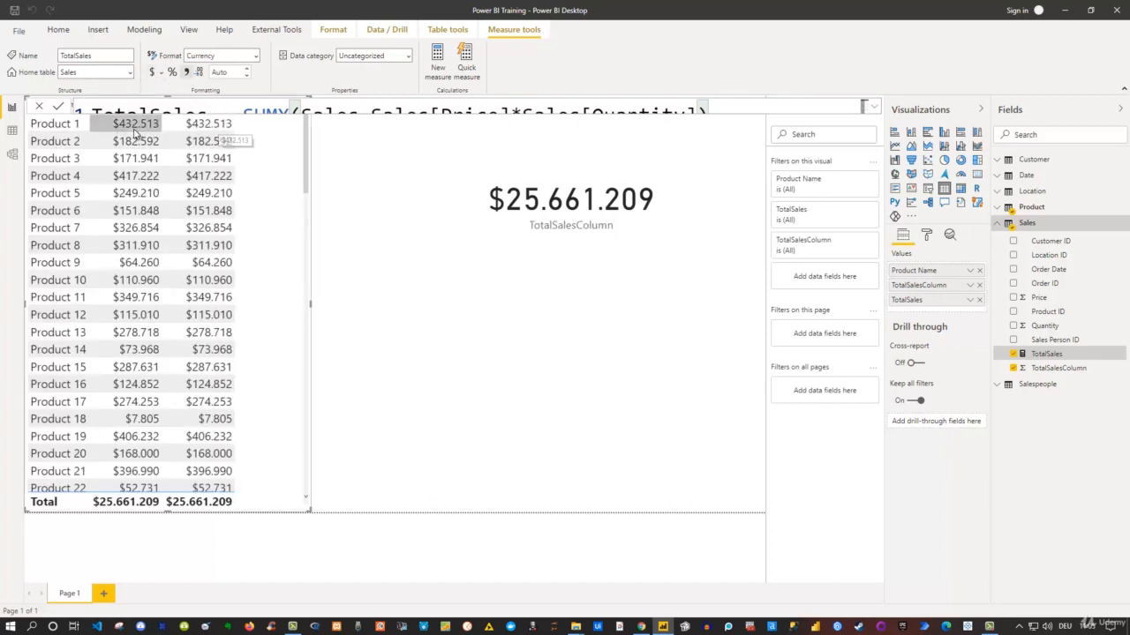
{"action": "left_click", "coordinate": [328, 179]}
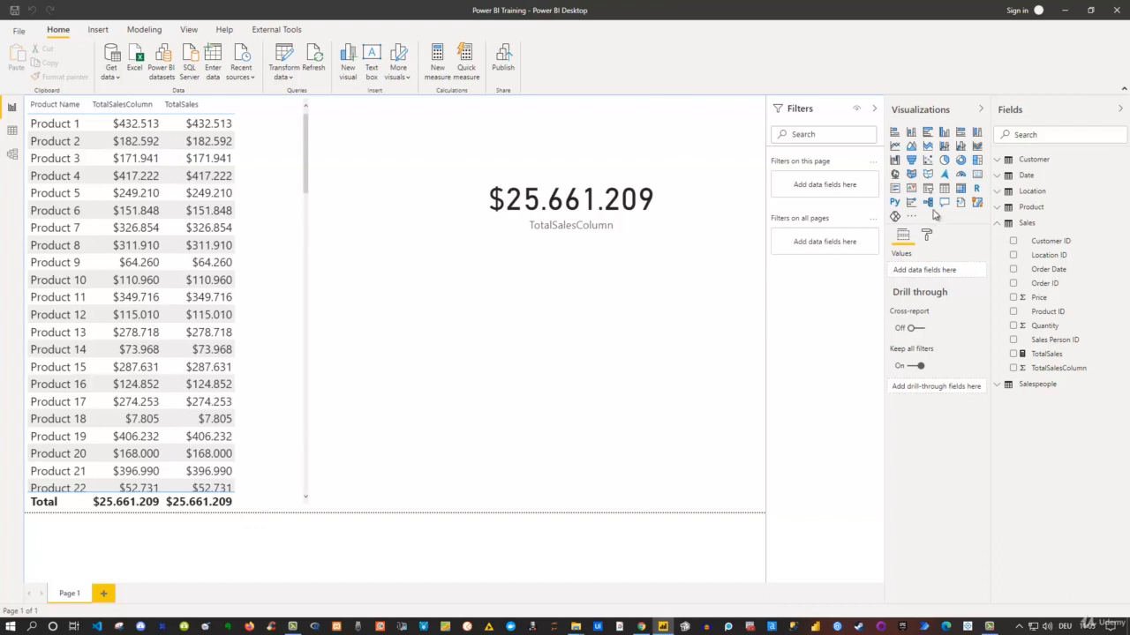
Step: Add a card visual showing the TotalSales measure and place it directly below the TotalSalesColumn card
{"action": "left_click", "coordinate": [977, 174]}
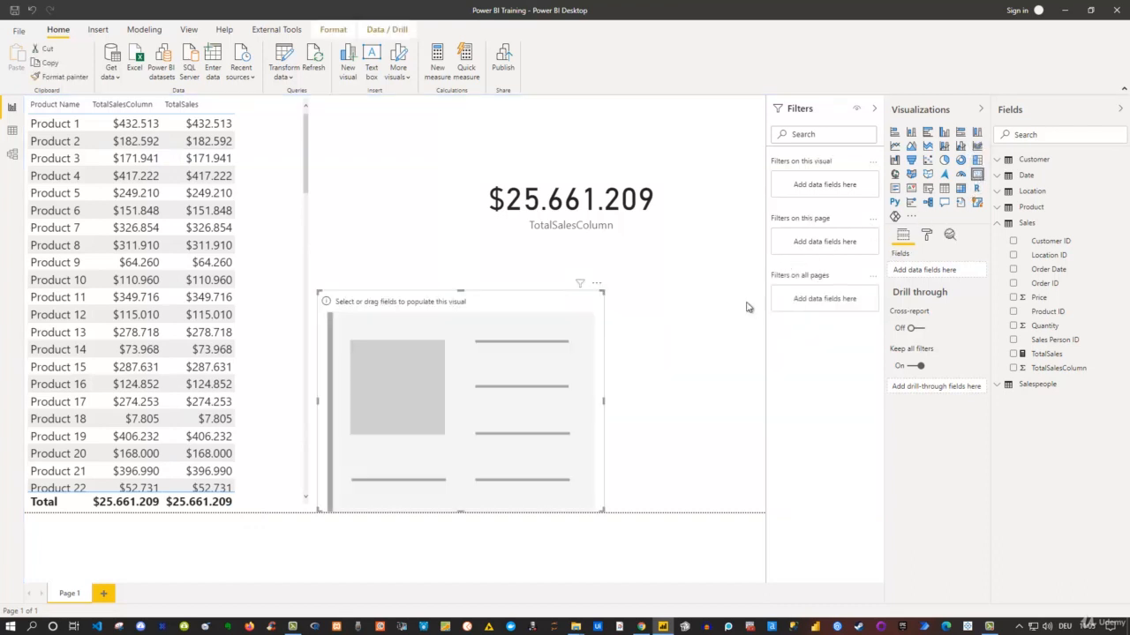
{"action": "left_click_drag", "start_coordinate": [1019, 356], "coordinate": [550, 368]}
{"action": "left_click_drag", "start_coordinate": [485, 310], "coordinate": [616, 285]}
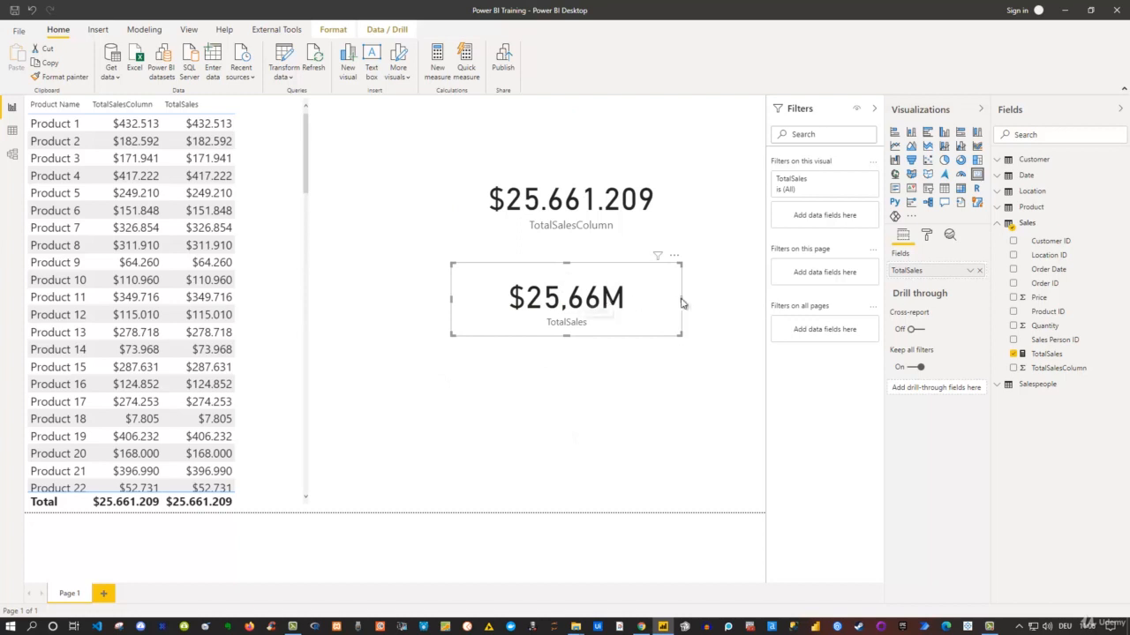
Step: Set the display units of the TotalSales card's data label to None
{"action": "left_click", "coordinate": [928, 236]}
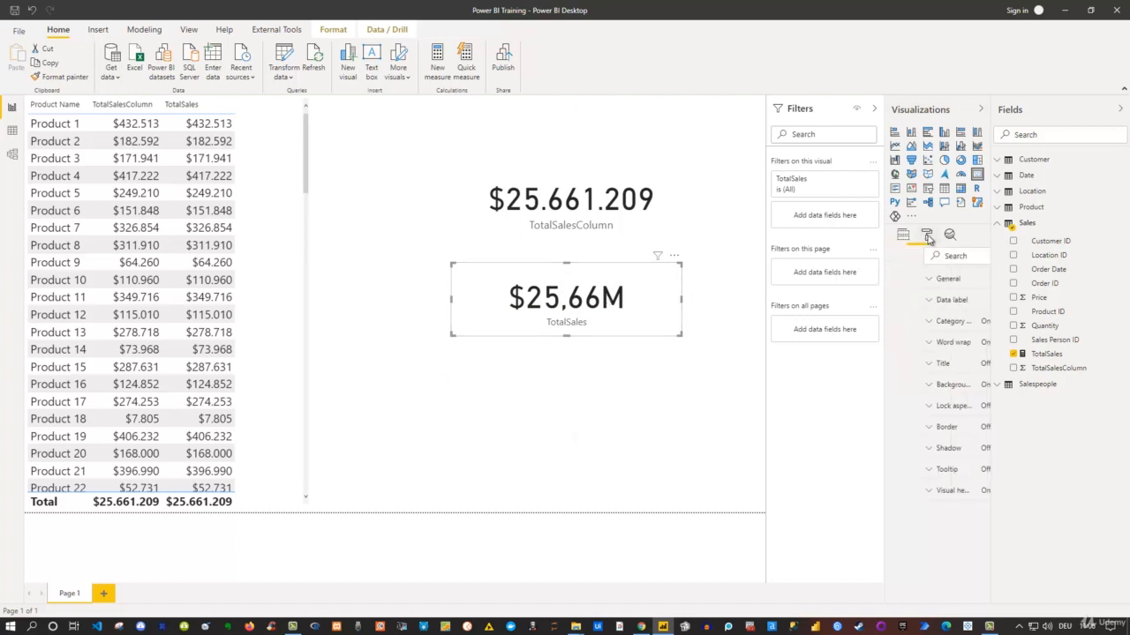
{"action": "left_click", "coordinate": [894, 301]}
{"action": "left_click", "coordinate": [924, 374]}
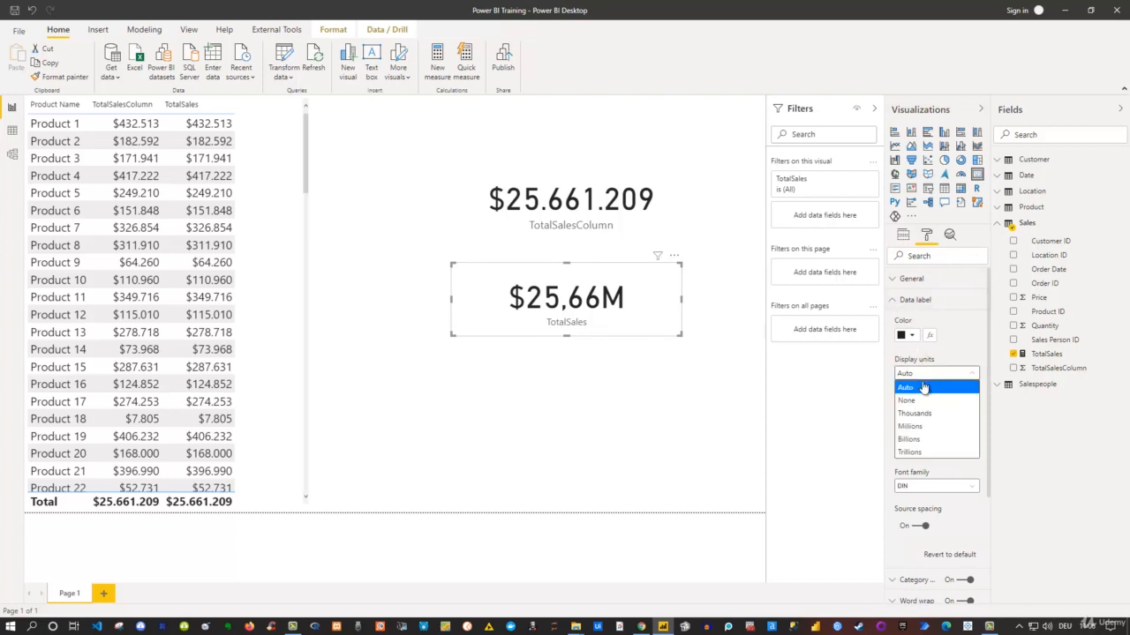
{"action": "left_click", "coordinate": [917, 401]}
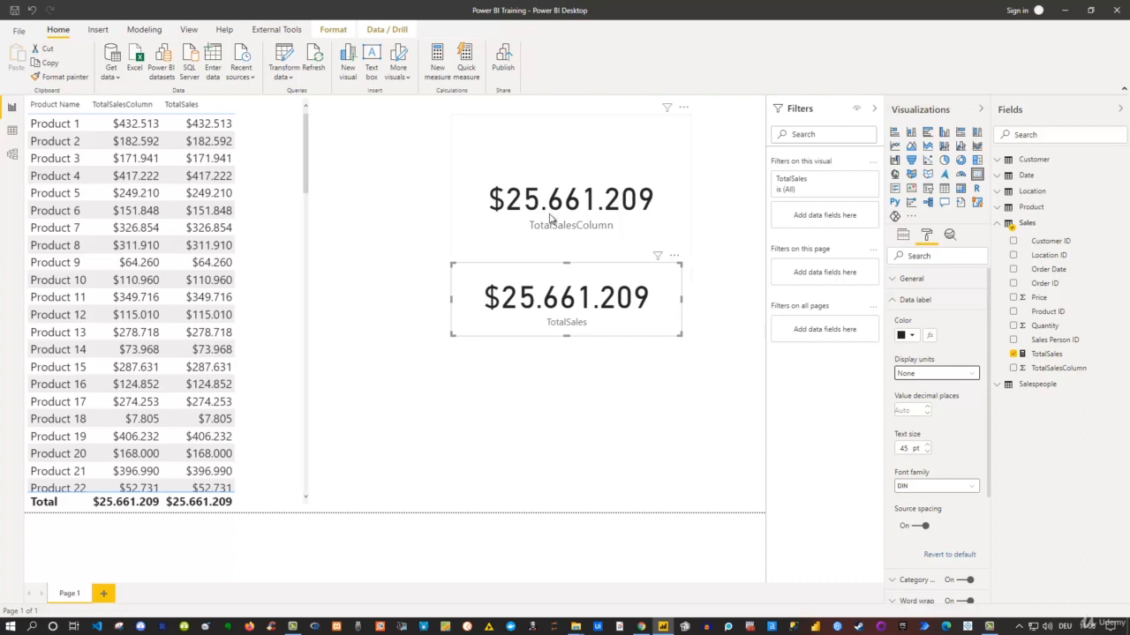
Step: Shrink the TotalSalesColumn card so it clears the card below, and select the TotalSales card
{"action": "left_click", "coordinate": [568, 150]}
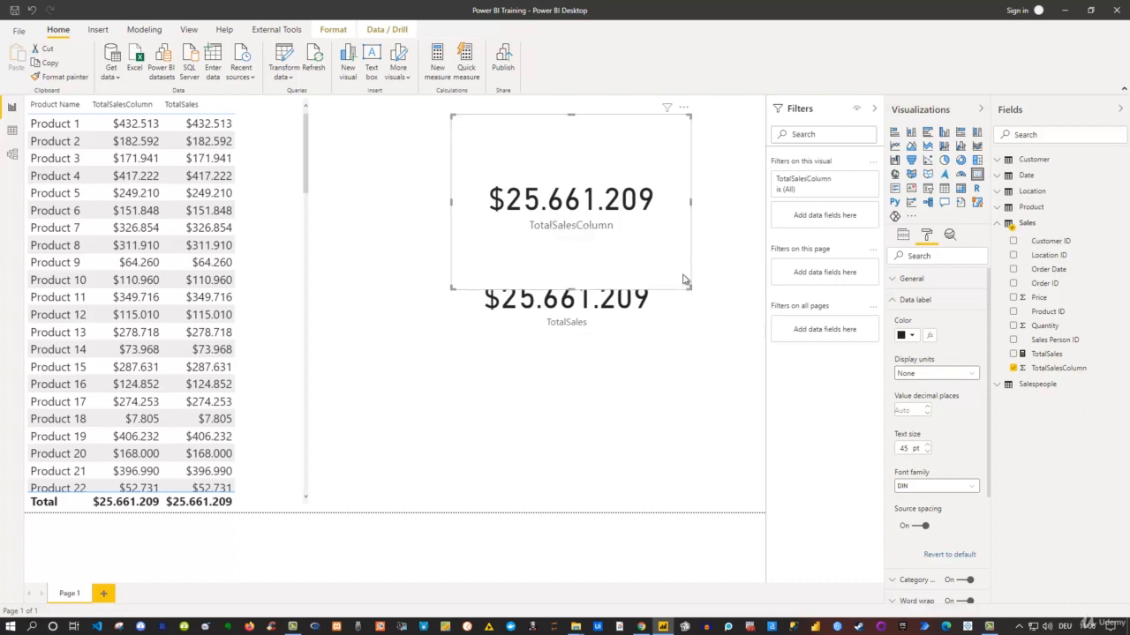
{"action": "left_click_drag", "start_coordinate": [687, 287], "coordinate": [662, 243]}
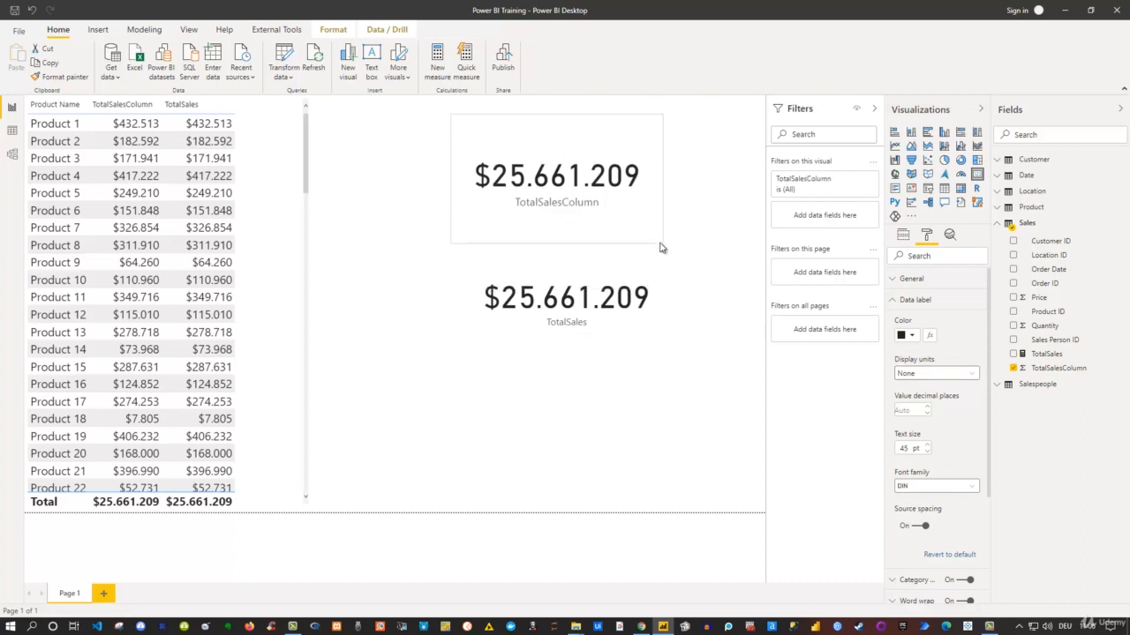
{"action": "left_click", "coordinate": [1064, 371]}
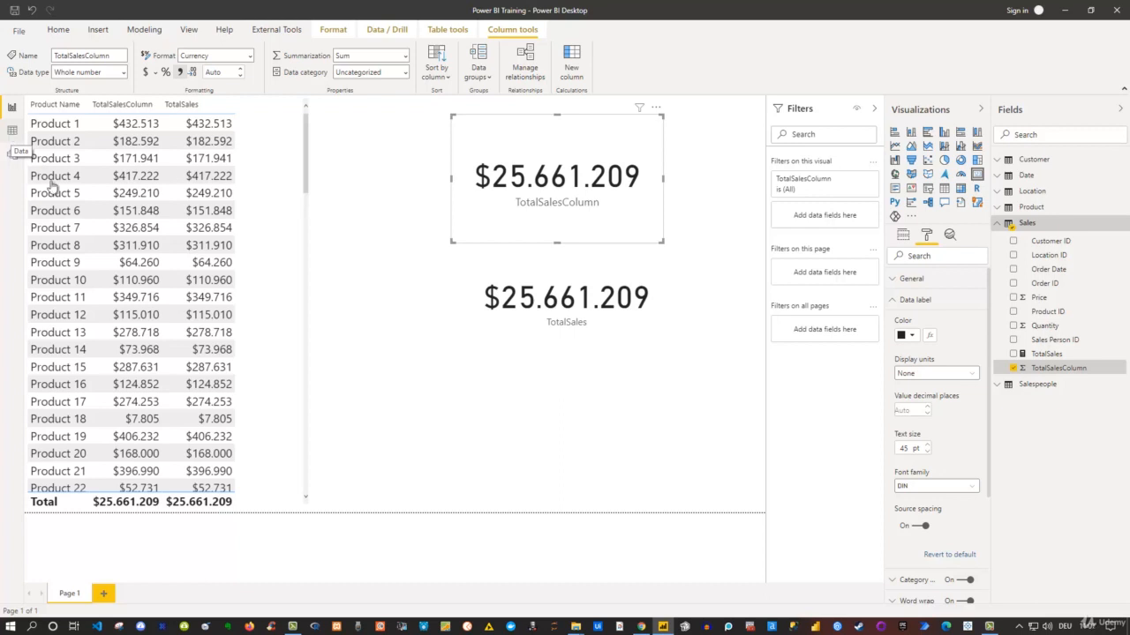
{"action": "left_click", "coordinate": [611, 308]}
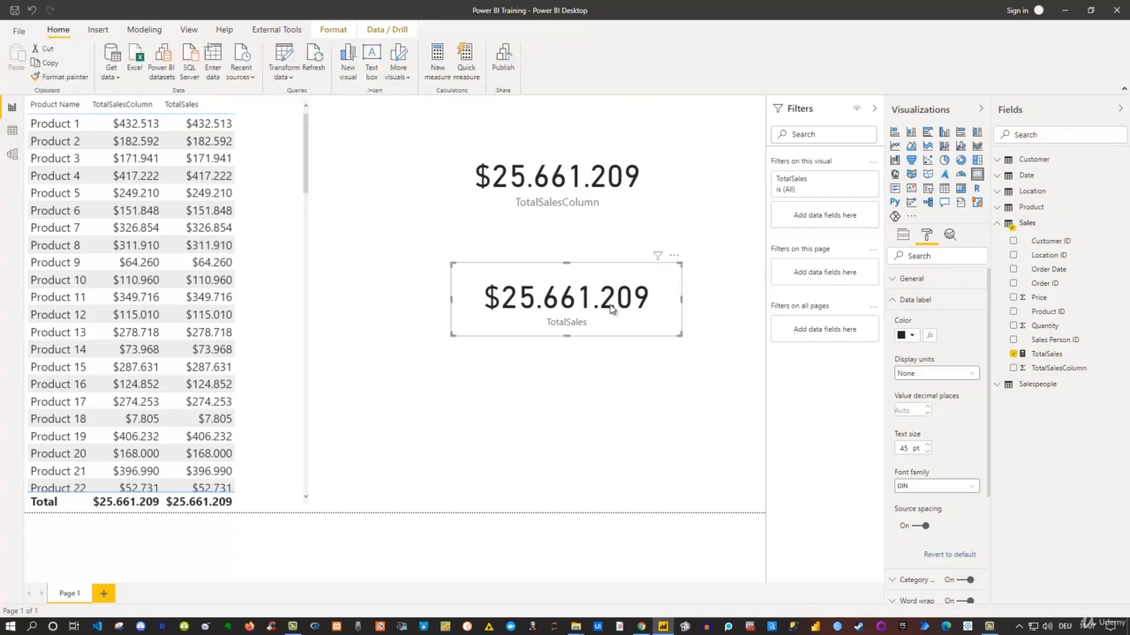